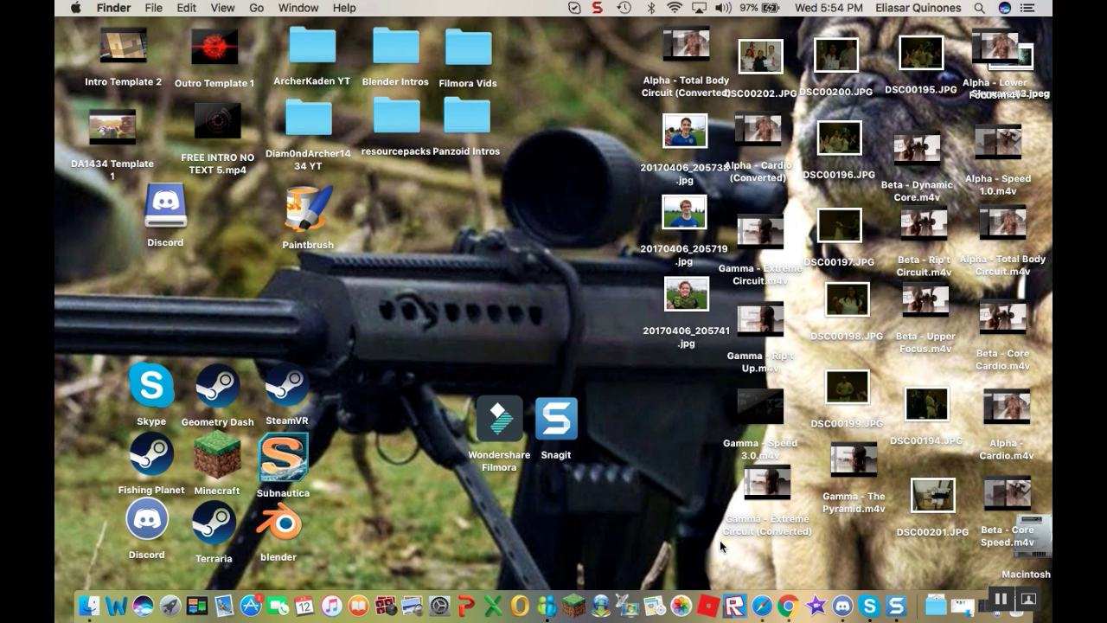
- Launch Google Chrome from the Dock
left_click(786, 604)
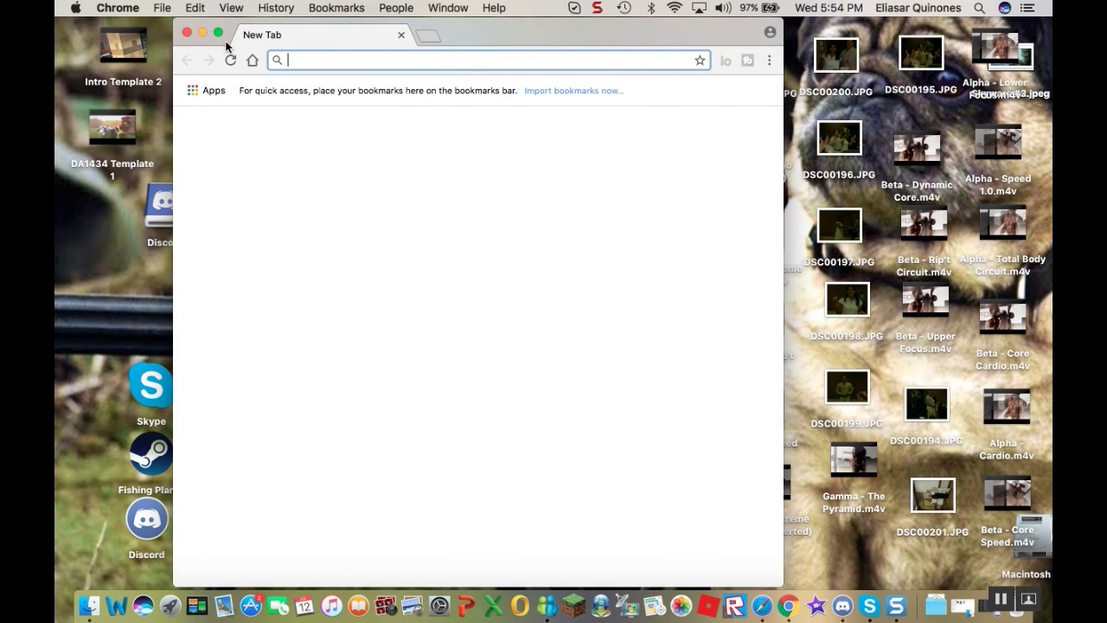
- Make Chrome full screen, load novaskin.me and open the Resource Pack Creator
left_click(218, 34)
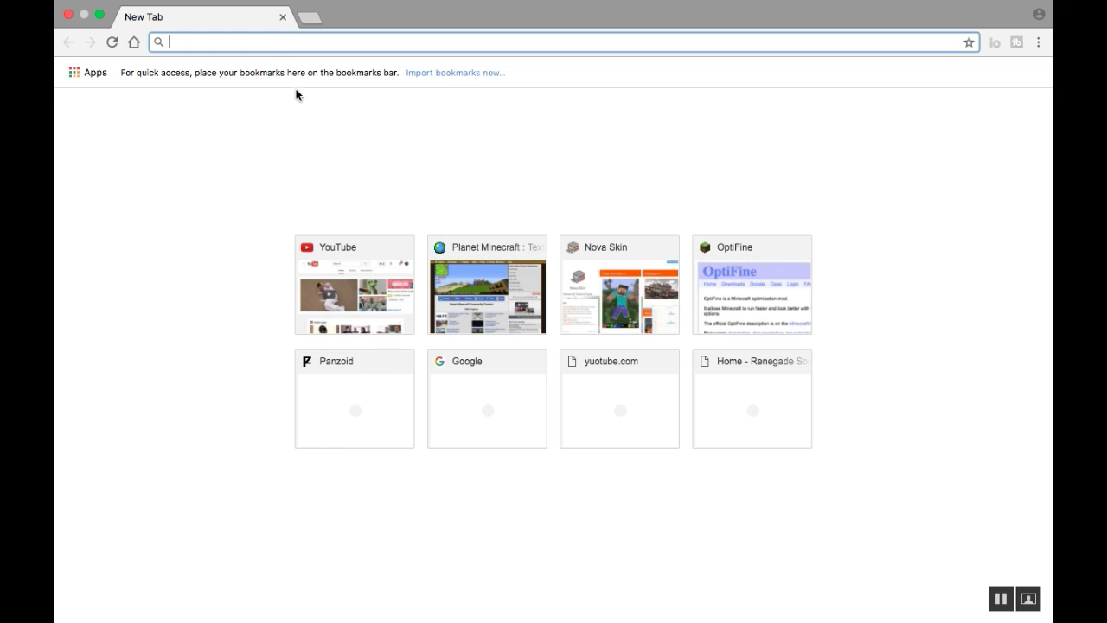
type("no")
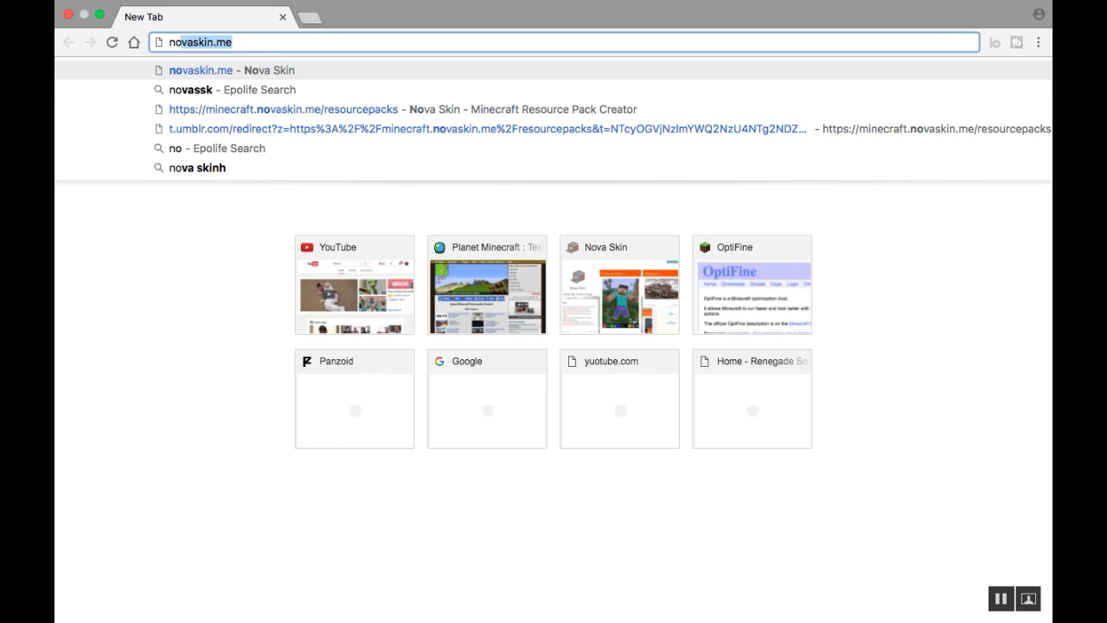
type("vaskin")
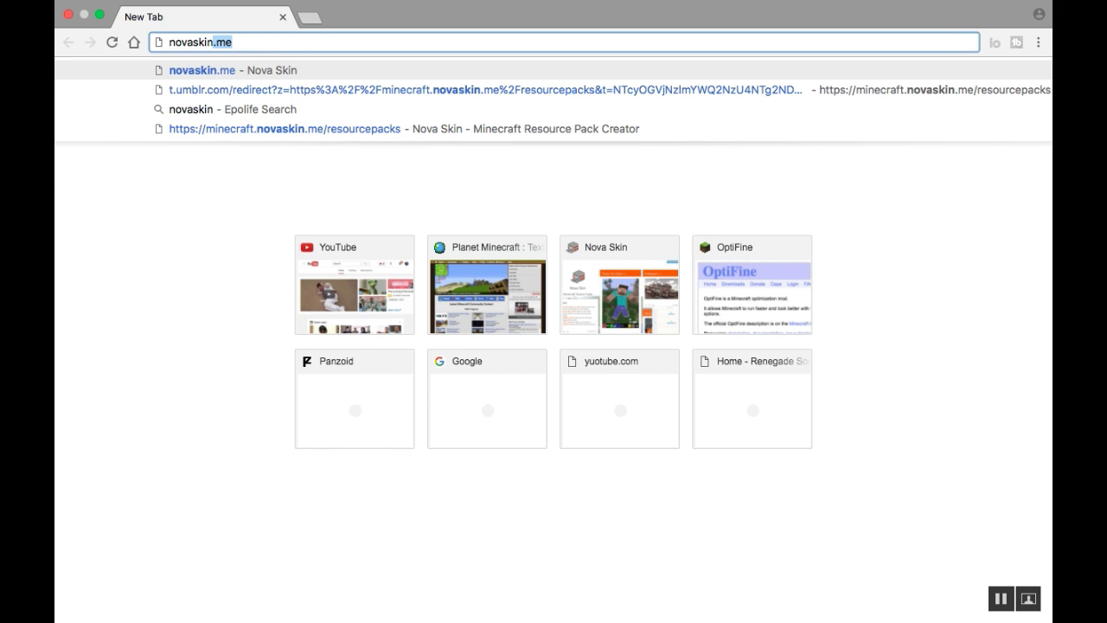
type(".me")
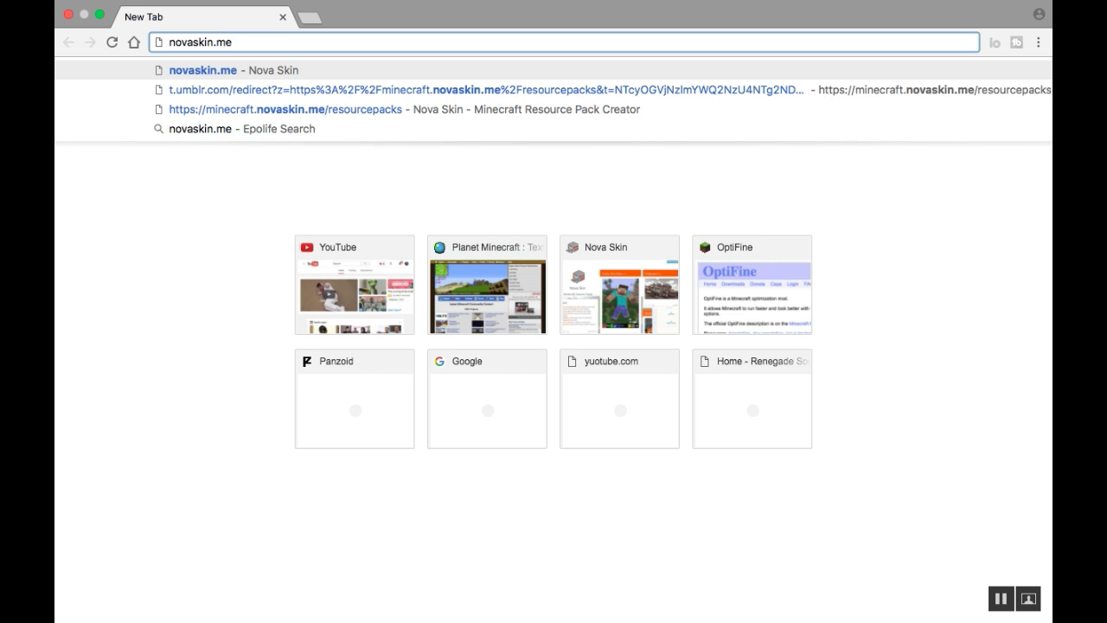
key("Return")
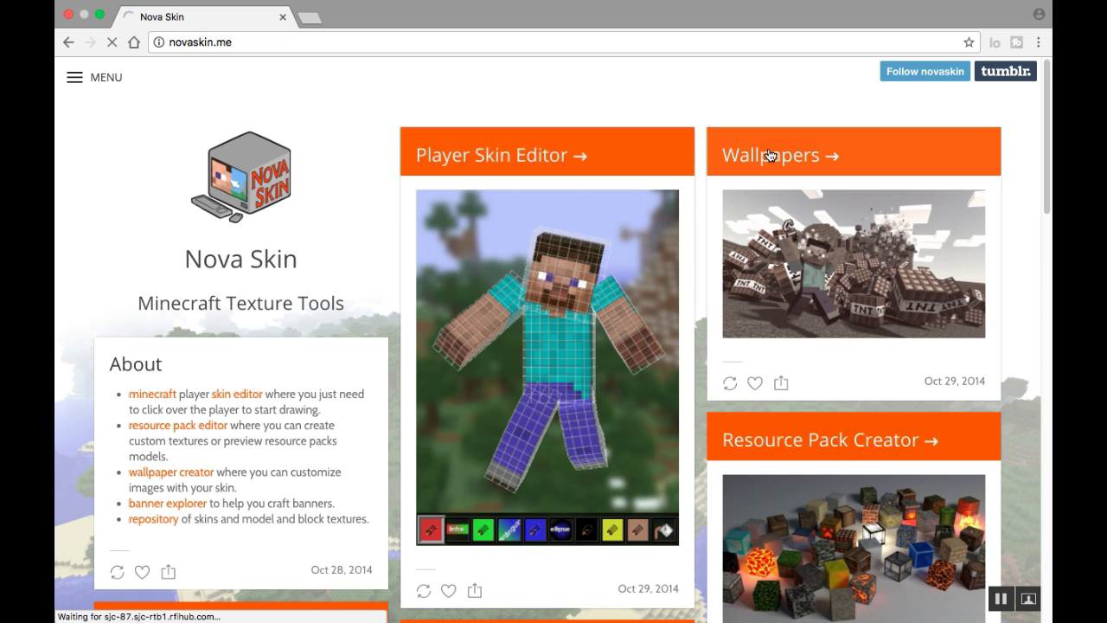
left_click(797, 446)
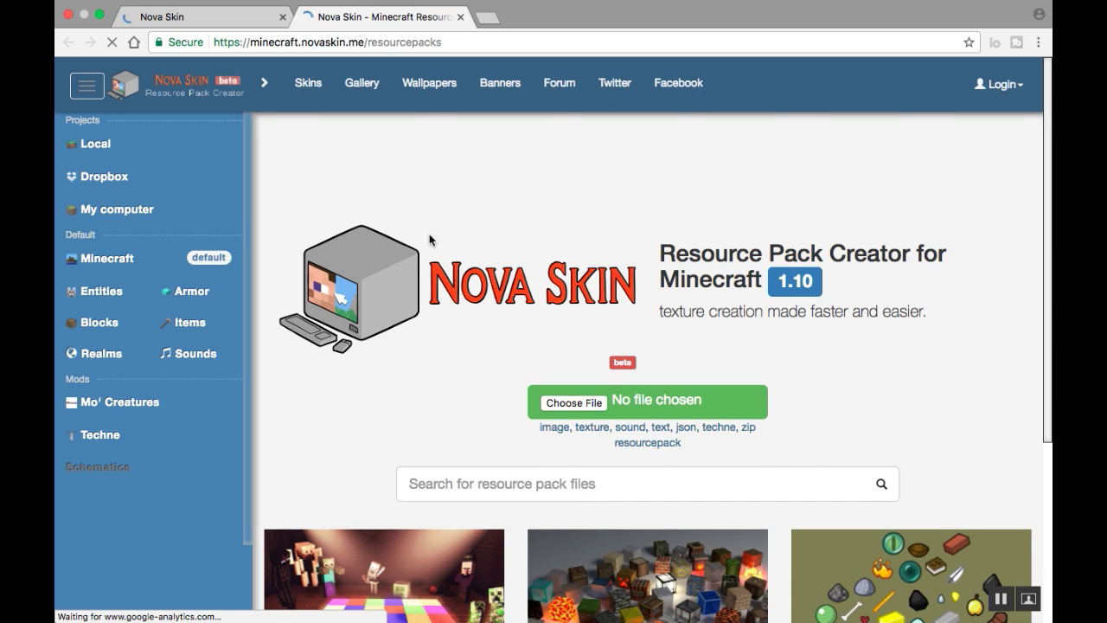
- Browse Local > Items in the default pack and open apple_golden.png for editing
scroll(448, 384, "down", 2)
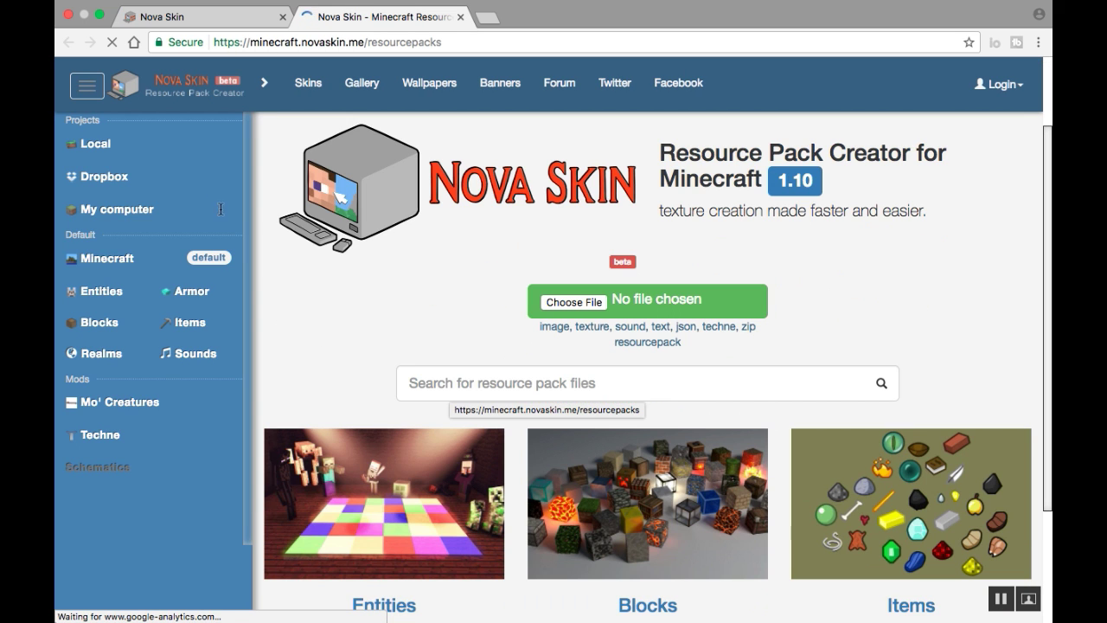
left_click(97, 145)
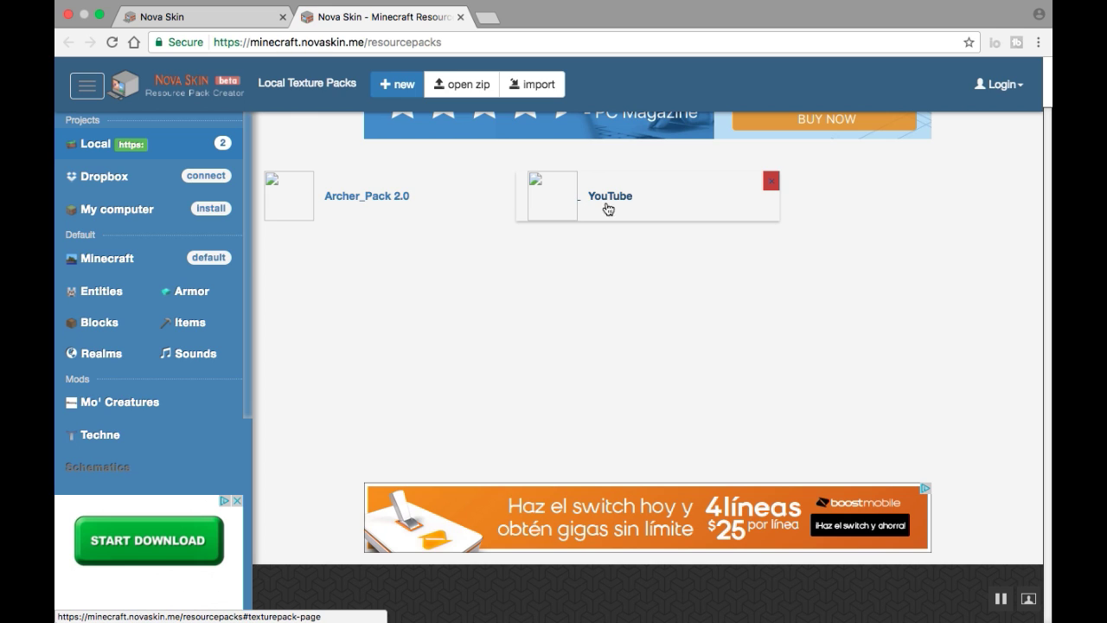
left_click(196, 325)
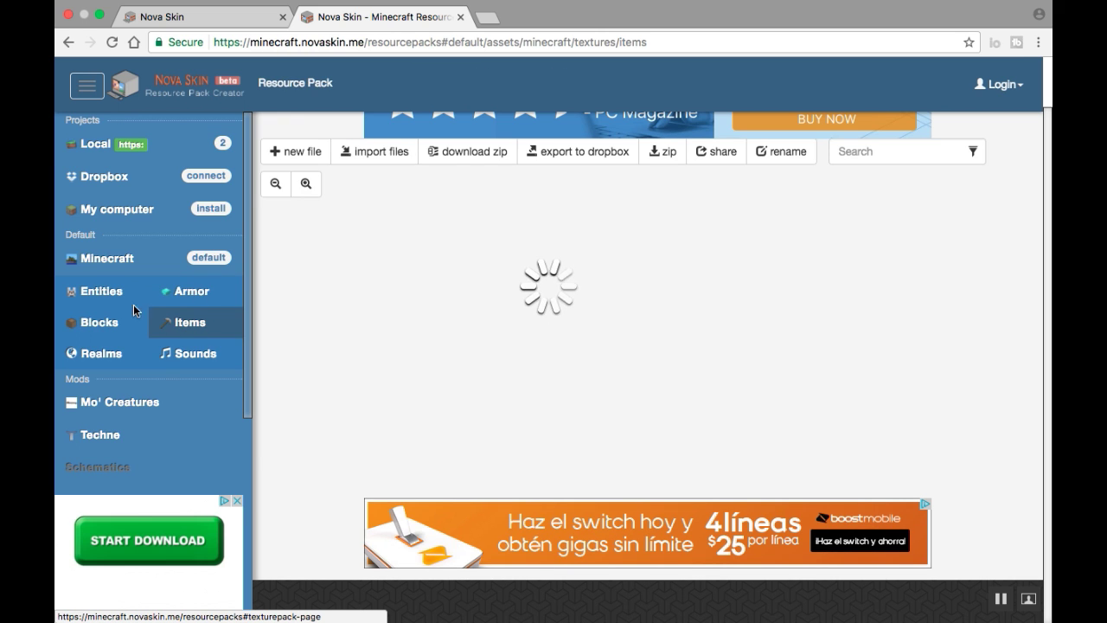
scroll(570, 444, "down", 3)
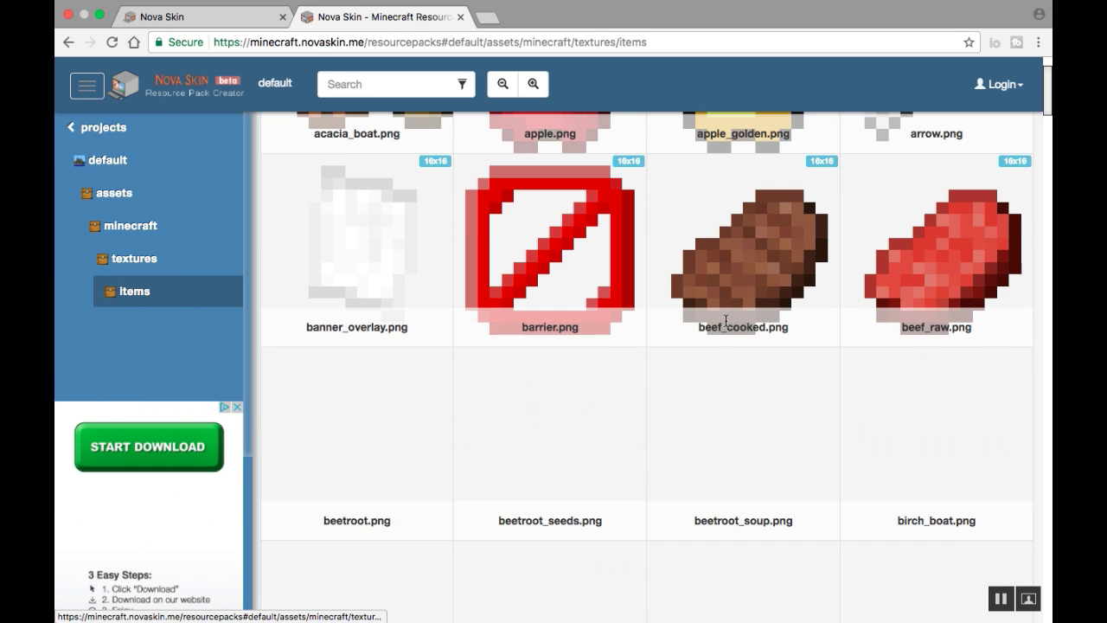
scroll(657, 312, "up", 3)
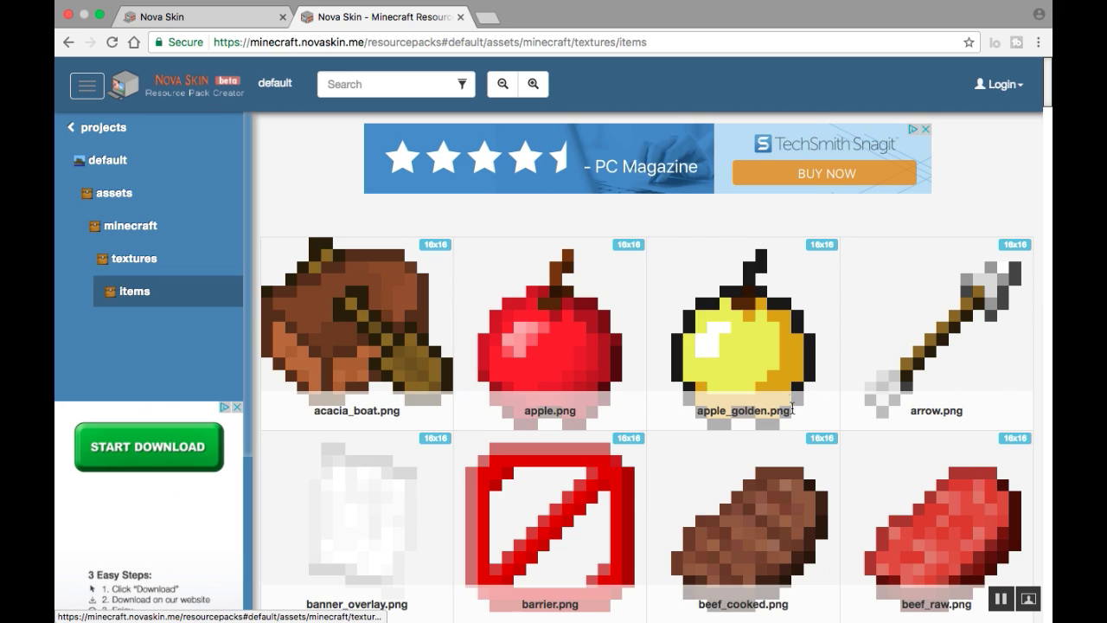
left_click(758, 367)
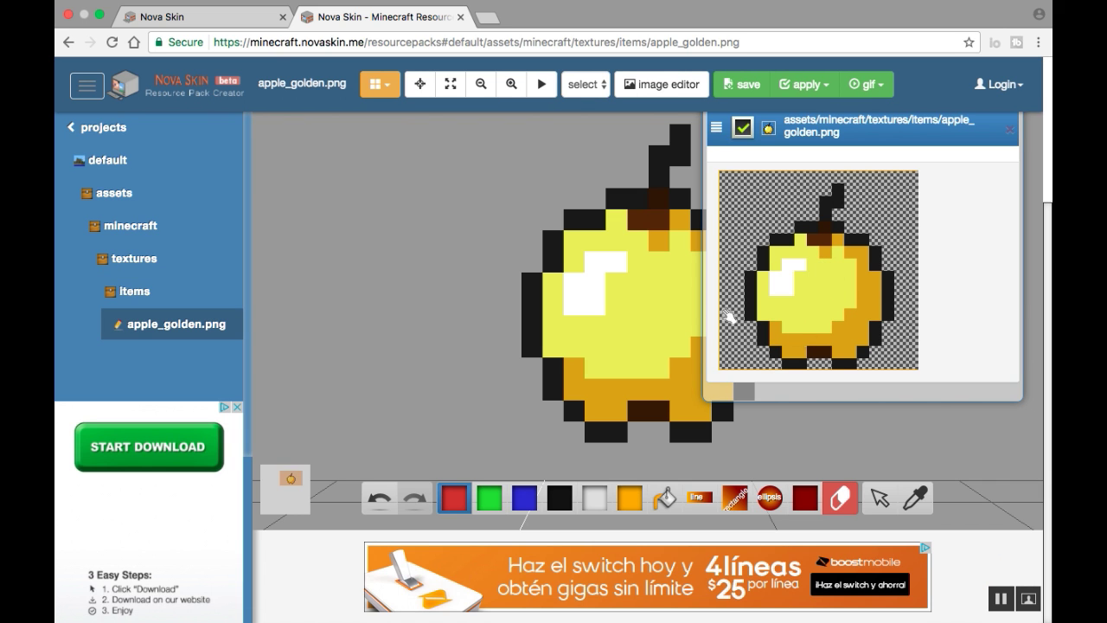
- Move the Layers panel aside so the apple canvas is fully visible
scroll(1046, 242, "up", 3)
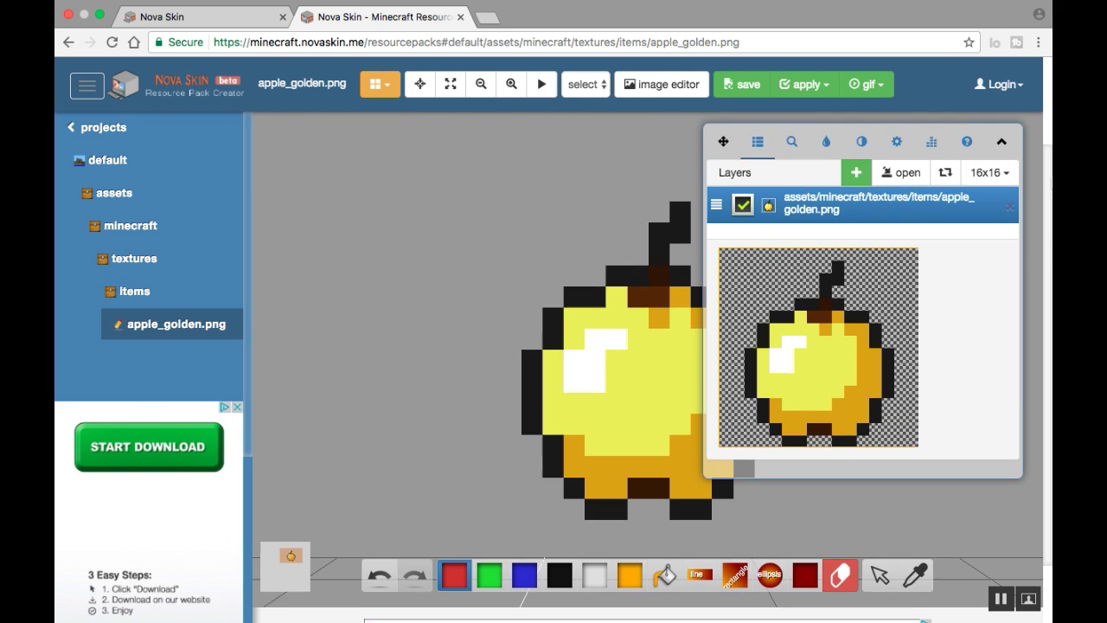
left_click_drag(723, 170, 170, 151)
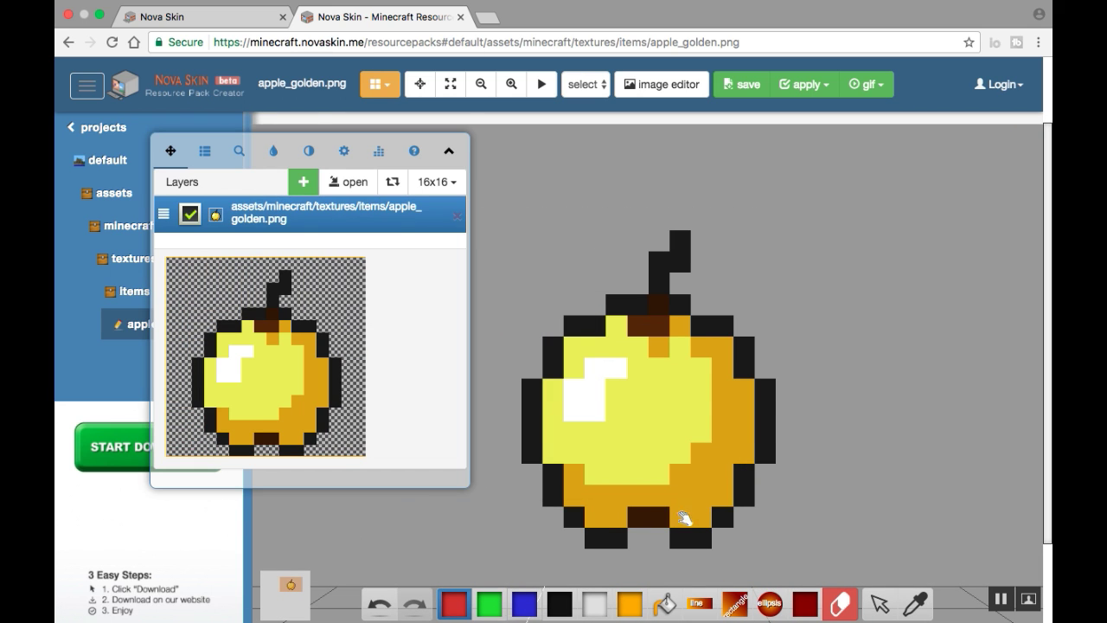
scroll(1046, 255, "down", 3)
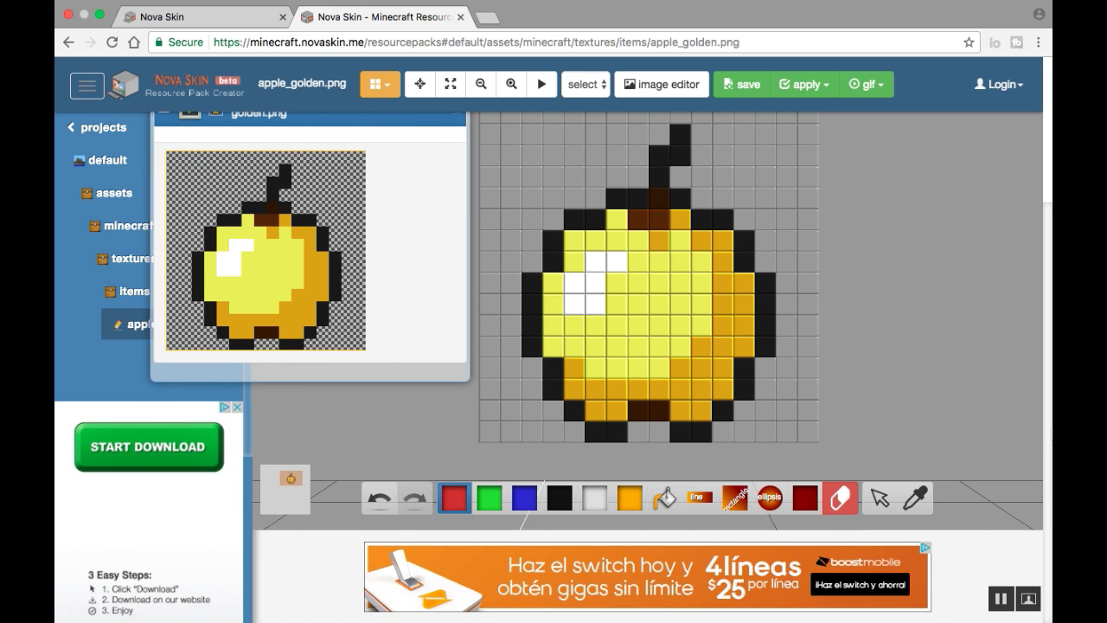
scroll(1048, 432, "up", 3)
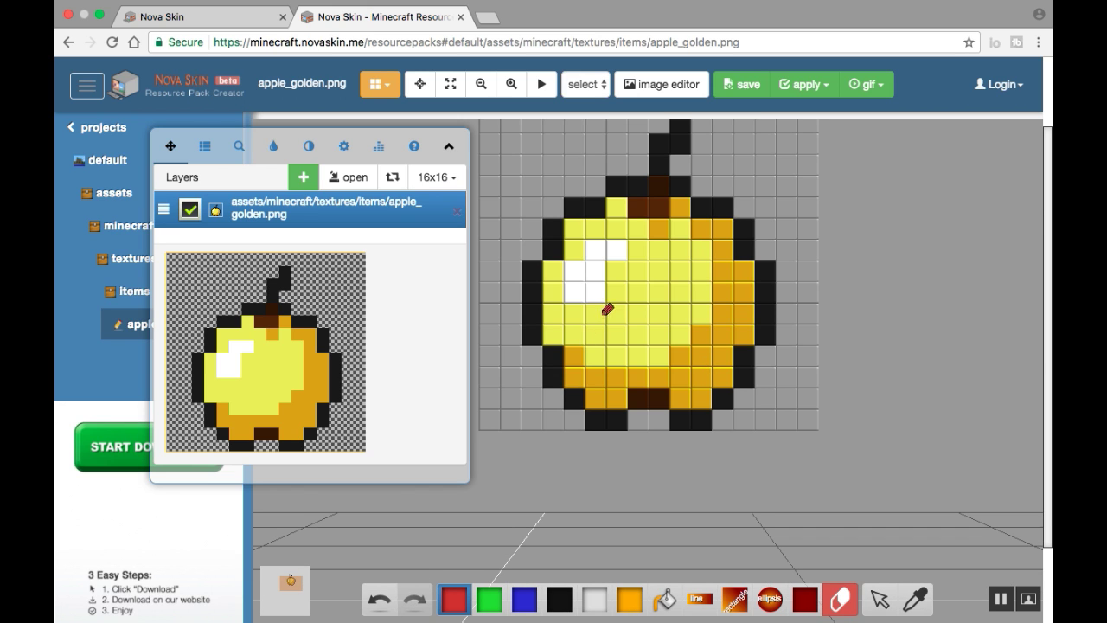
- Paint a red tongue, a black mouth line and two black eyes on the apple
left_click_drag(621, 329, 641, 332)
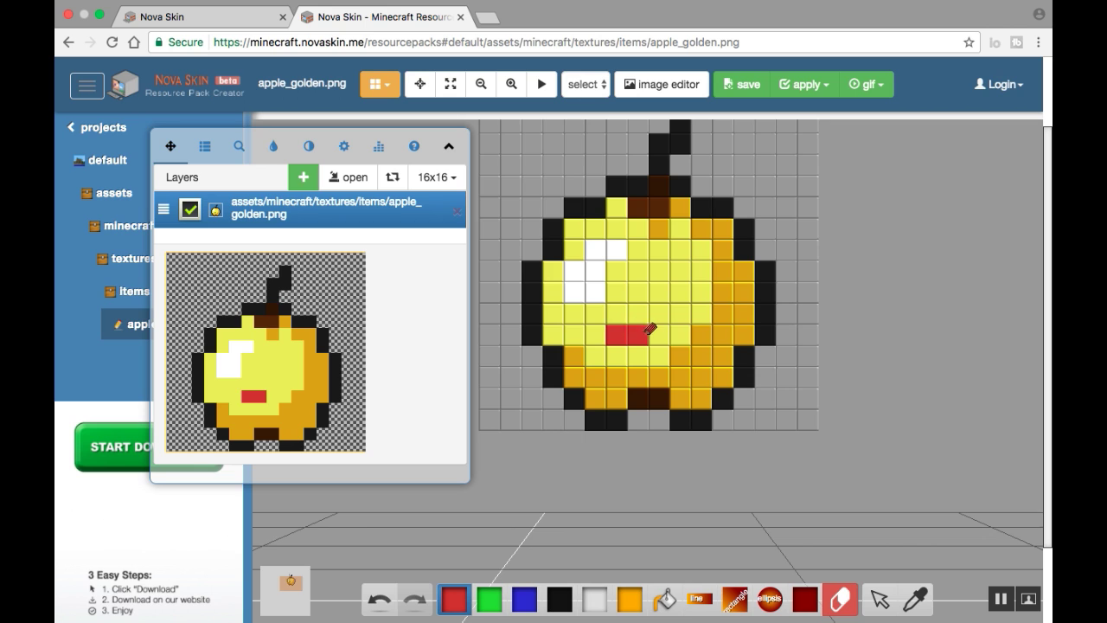
left_click(560, 598)
left_click_drag(605, 315, 684, 313)
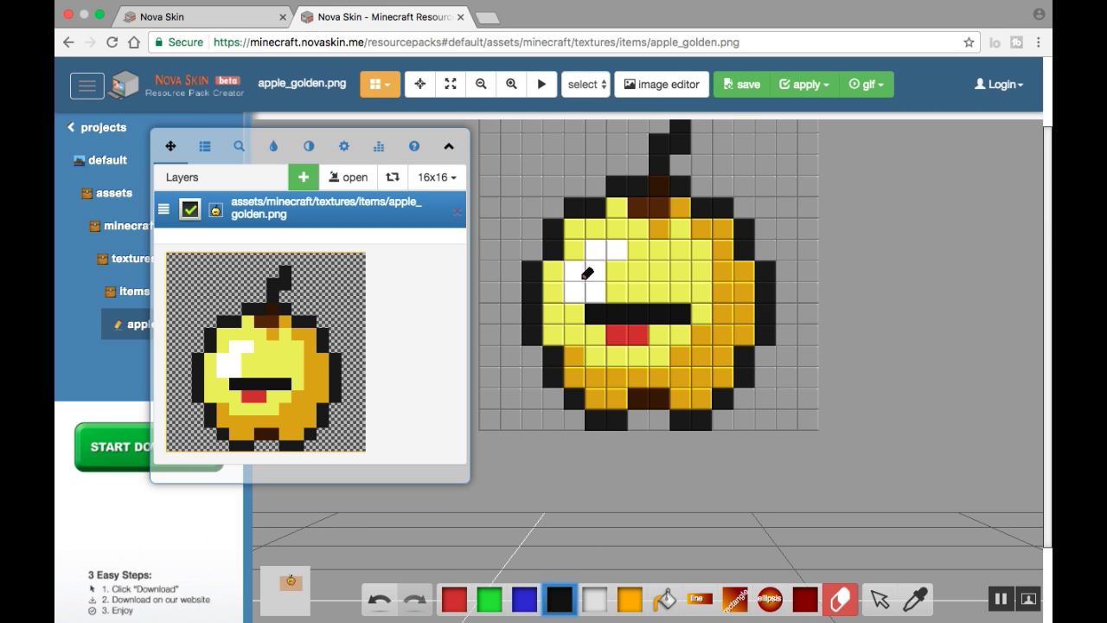
mouse_move(587, 273)
left_mouse_down()
mouse_move(574, 272)
mouse_move(578, 249)
left_mouse_up()
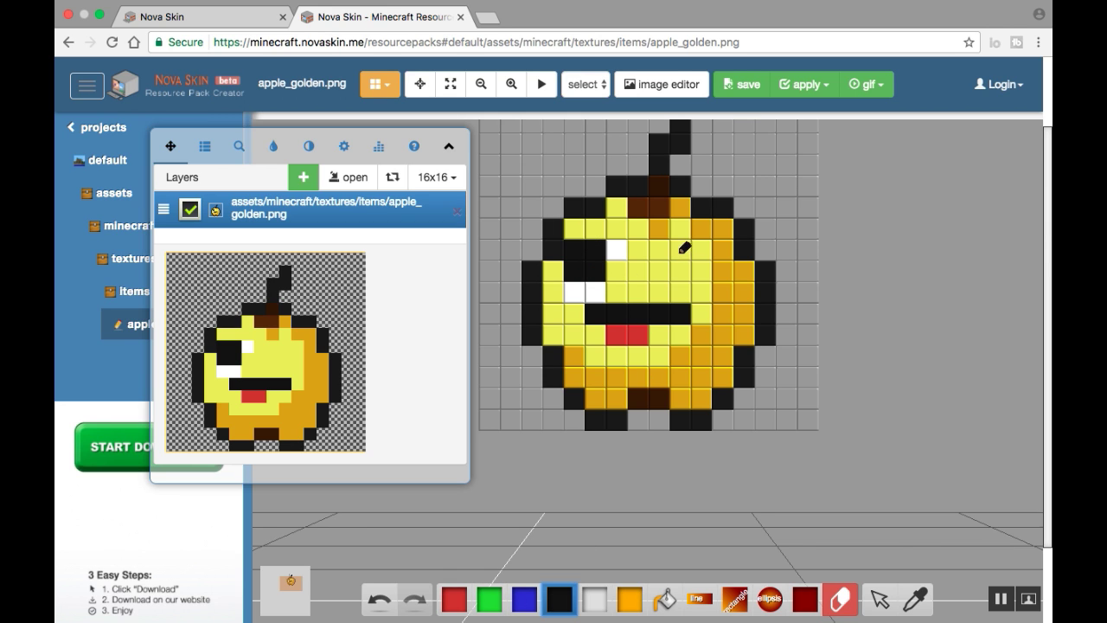
mouse_move(663, 252)
left_mouse_down()
mouse_move(682, 274)
mouse_move(681, 251)
left_mouse_up()
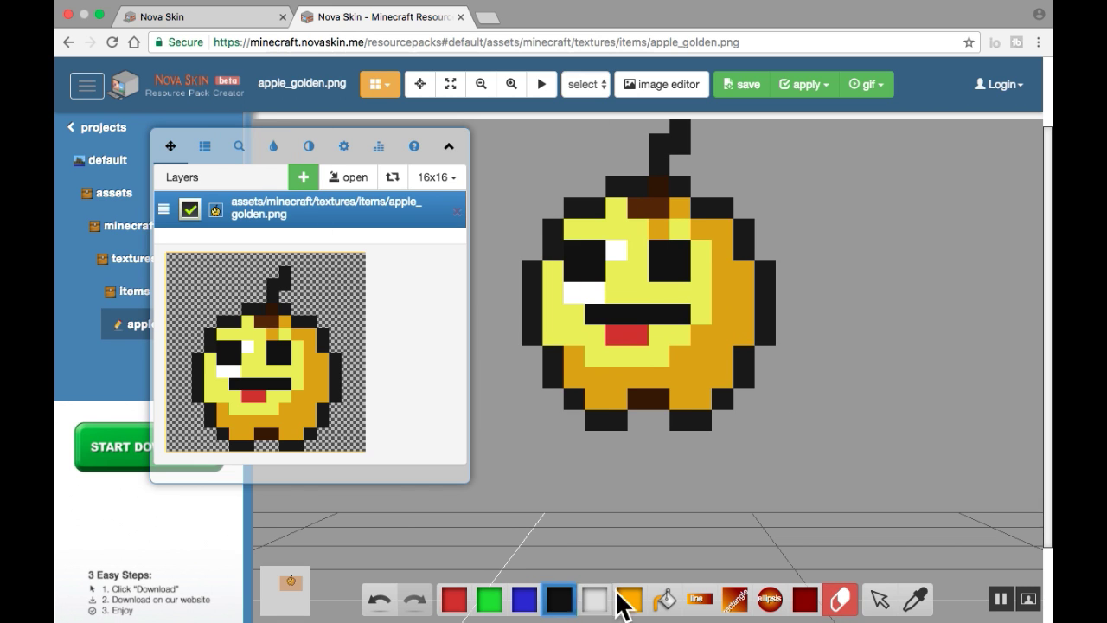
- Mix a dark brown drawing colour, hex 441c13, using the picker's B channel
left_click(273, 146)
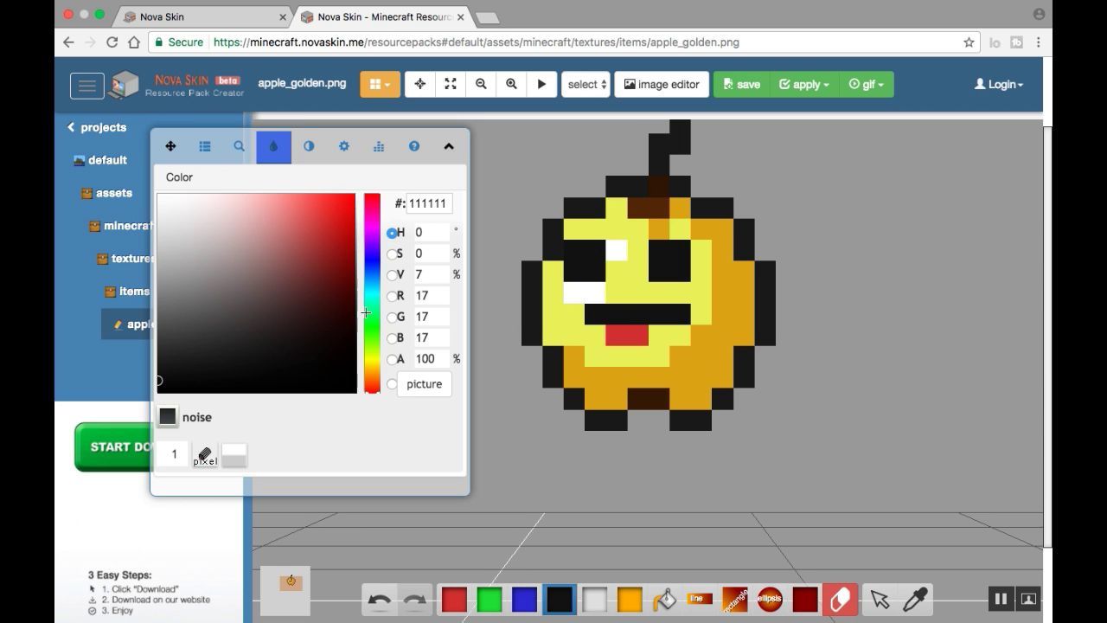
mouse_move(338, 283)
left_mouse_down()
mouse_move(334, 251)
mouse_move(309, 321)
mouse_move(331, 236)
mouse_move(329, 246)
left_mouse_up()
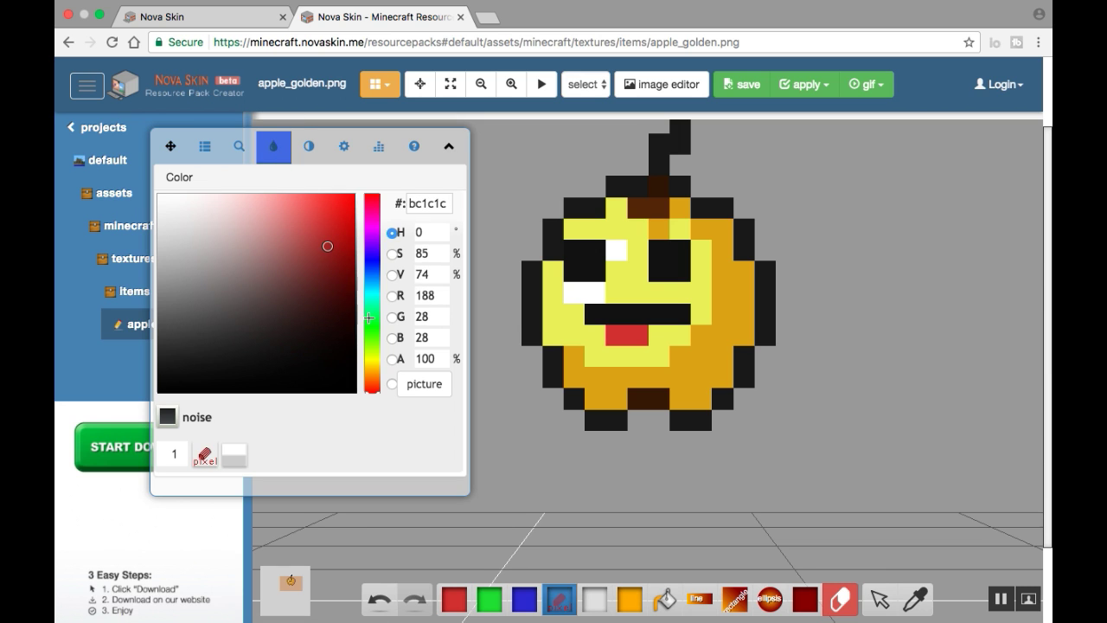
left_click_drag(372, 204, 372, 335)
left_click(373, 232)
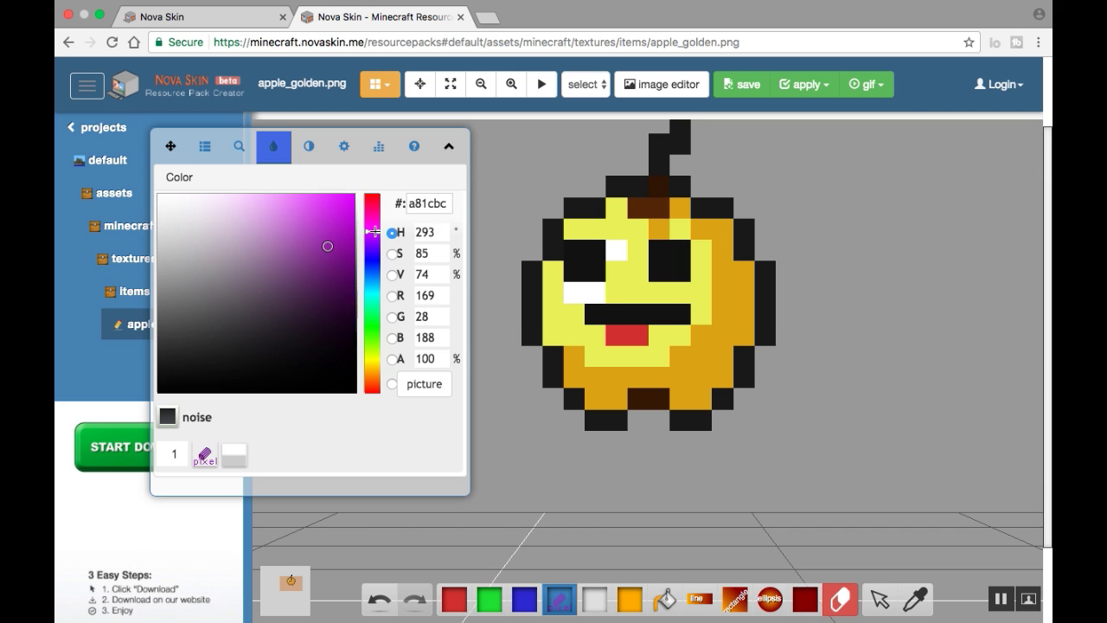
left_click(314, 301)
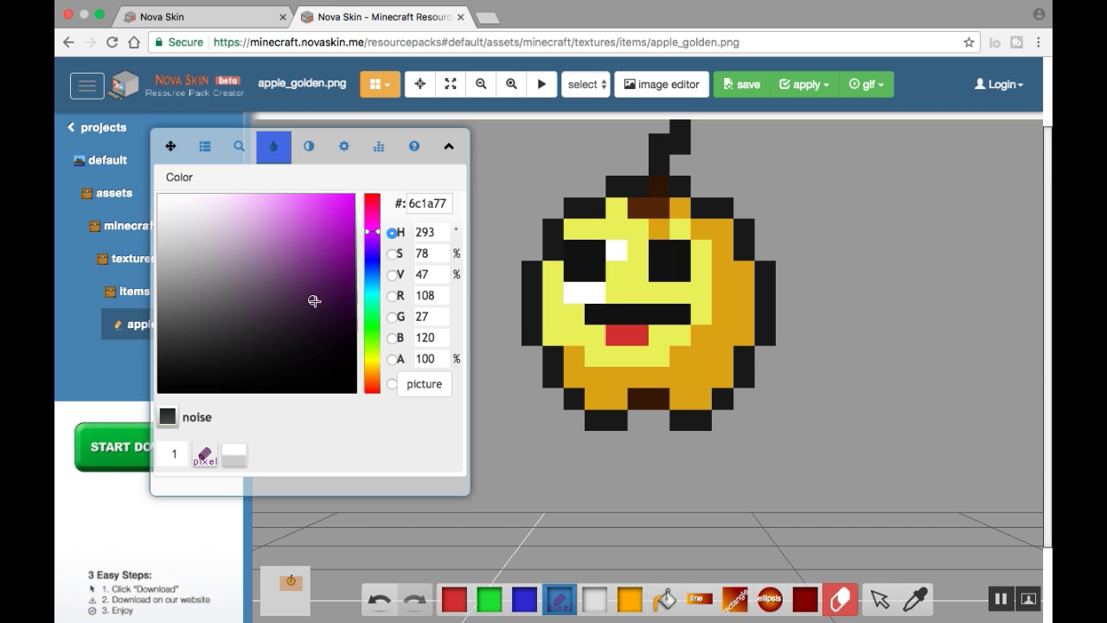
left_click(392, 316)
left_click(391, 295)
left_click(392, 317)
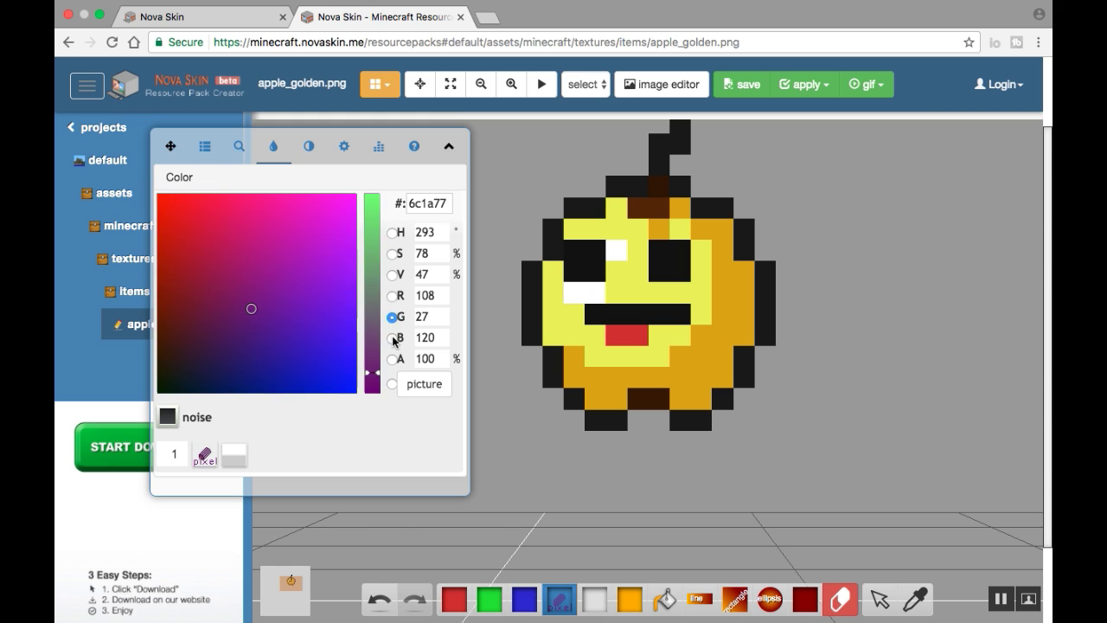
left_click(392, 338)
left_click_drag(378, 349, 355, 349)
left_click_drag(242, 356, 211, 370)
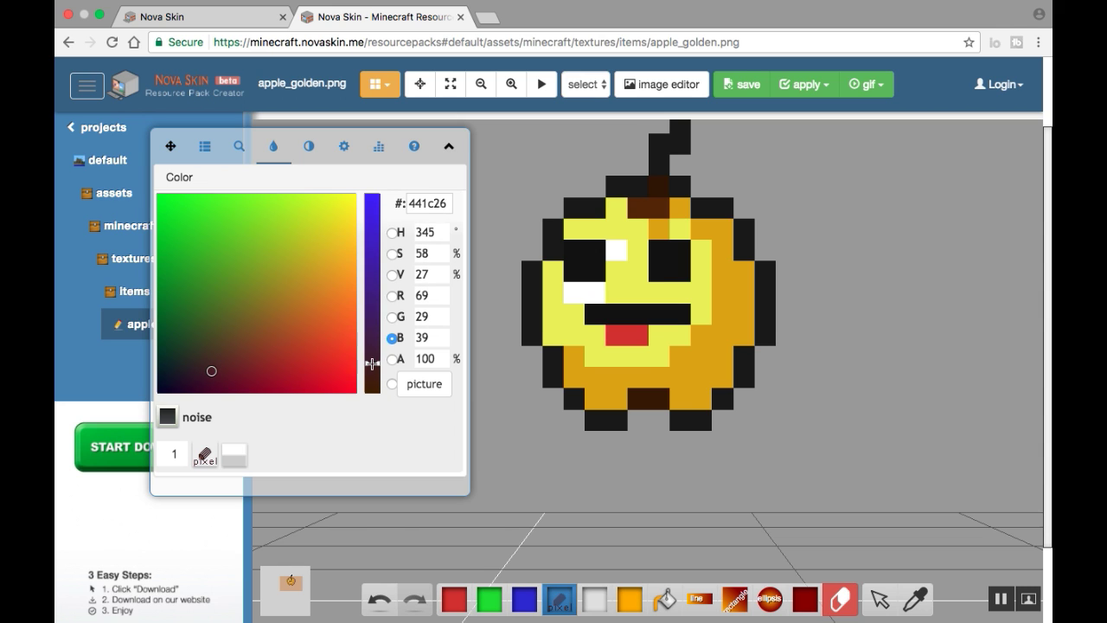
left_click_drag(371, 363, 372, 383)
- Paint dark brown over the apple's mouth area and upper right
mouse_move(620, 353)
left_mouse_down()
mouse_move(705, 378)
mouse_move(717, 344)
mouse_move(594, 357)
mouse_move(672, 256)
mouse_move(630, 277)
mouse_move(638, 322)
left_mouse_up()
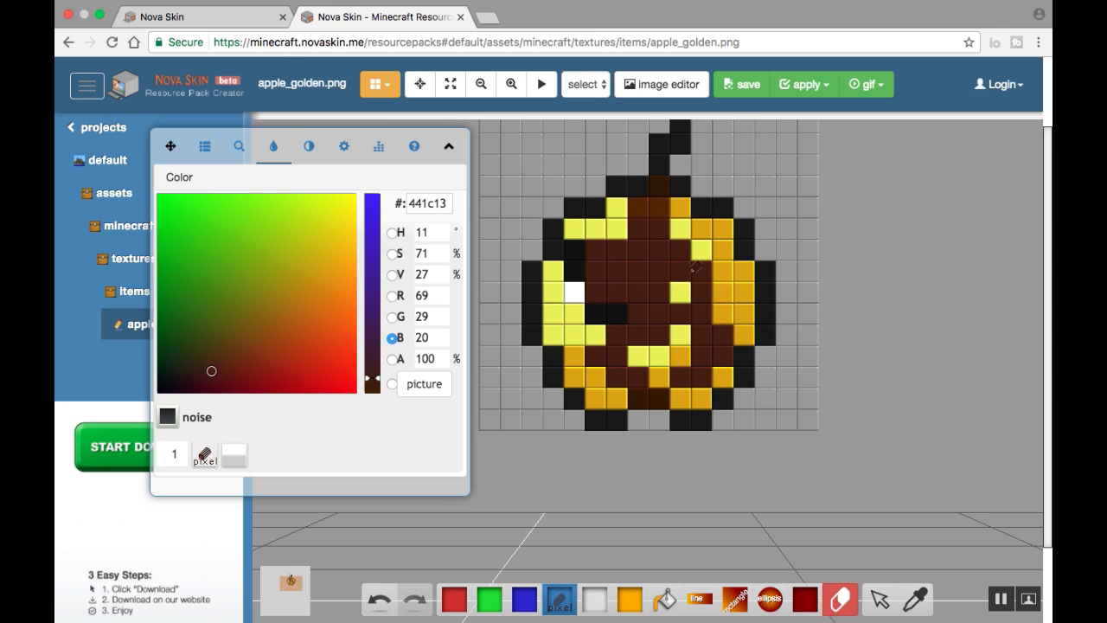
mouse_move(694, 268)
left_mouse_down()
mouse_move(704, 192)
mouse_move(687, 193)
mouse_move(744, 265)
mouse_move(730, 234)
mouse_move(714, 211)
mouse_move(724, 264)
mouse_move(754, 310)
mouse_move(747, 322)
mouse_move(721, 283)
mouse_move(673, 362)
mouse_move(686, 287)
mouse_move(602, 344)
mouse_move(577, 316)
mouse_move(504, 292)
left_mouse_up()
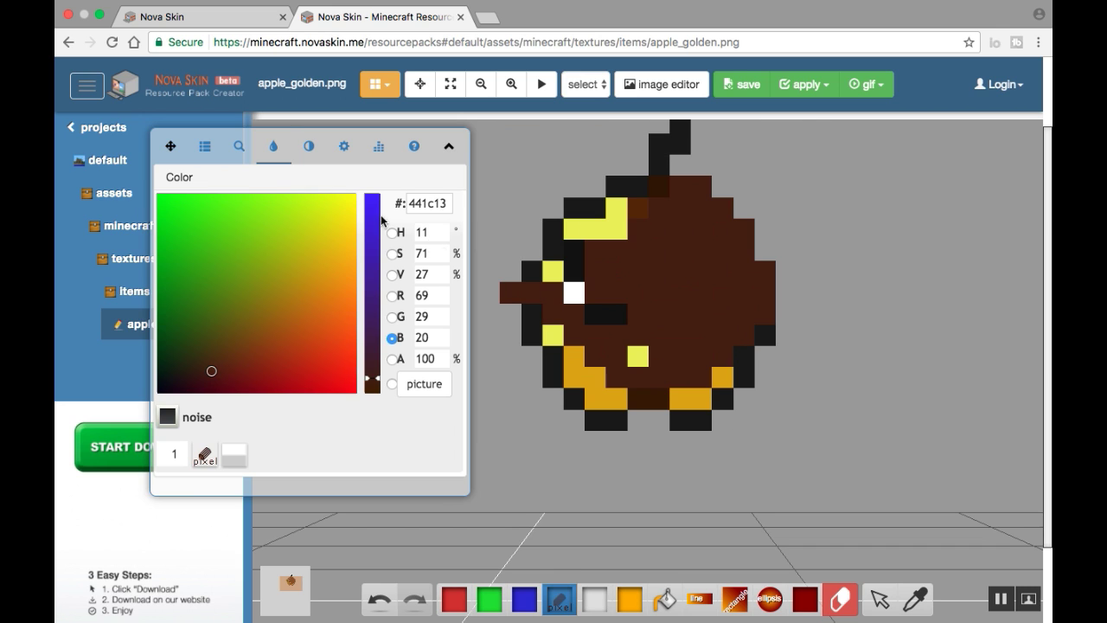
left_click(239, 148)
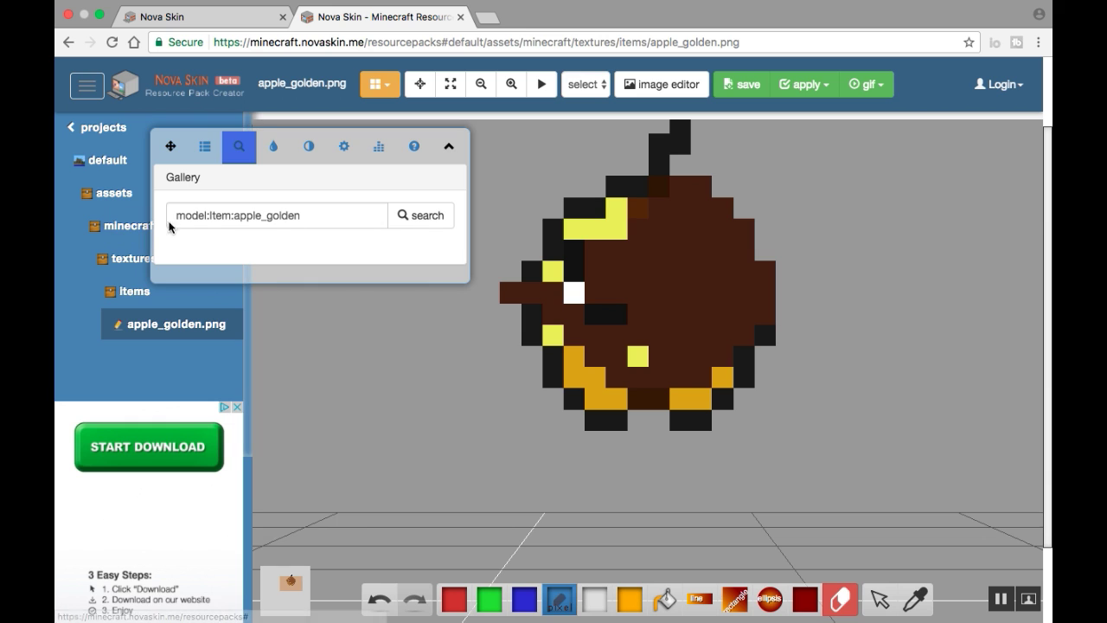
- Search the gallery for golden apple textures and load Golden_apple Hd
left_click(420, 215)
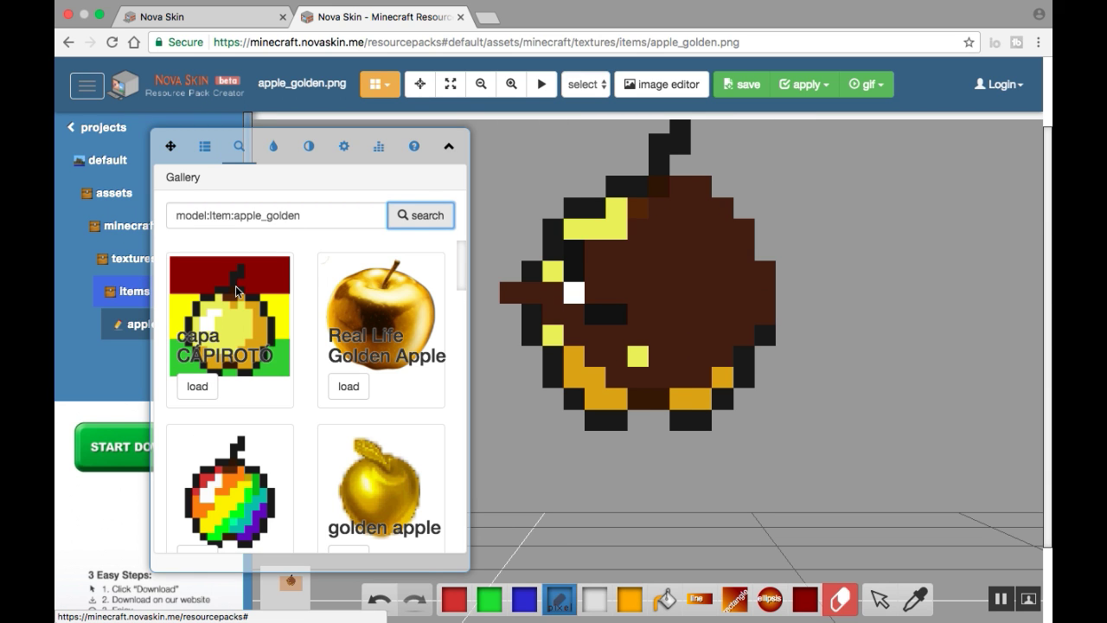
scroll(233, 329, "down", 5)
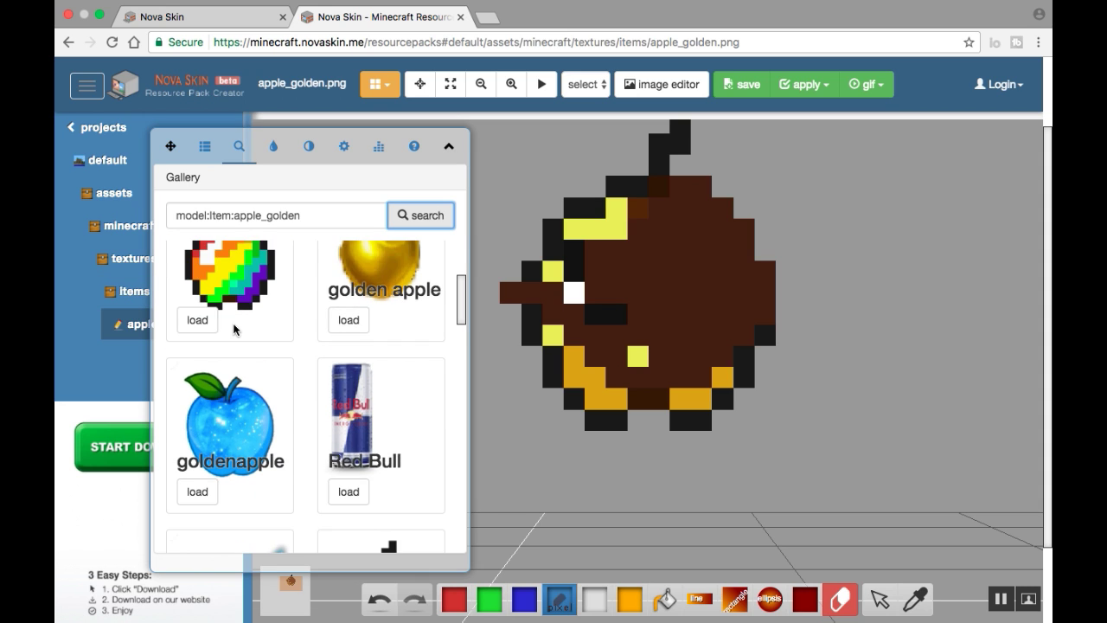
scroll(234, 328, "down", 3)
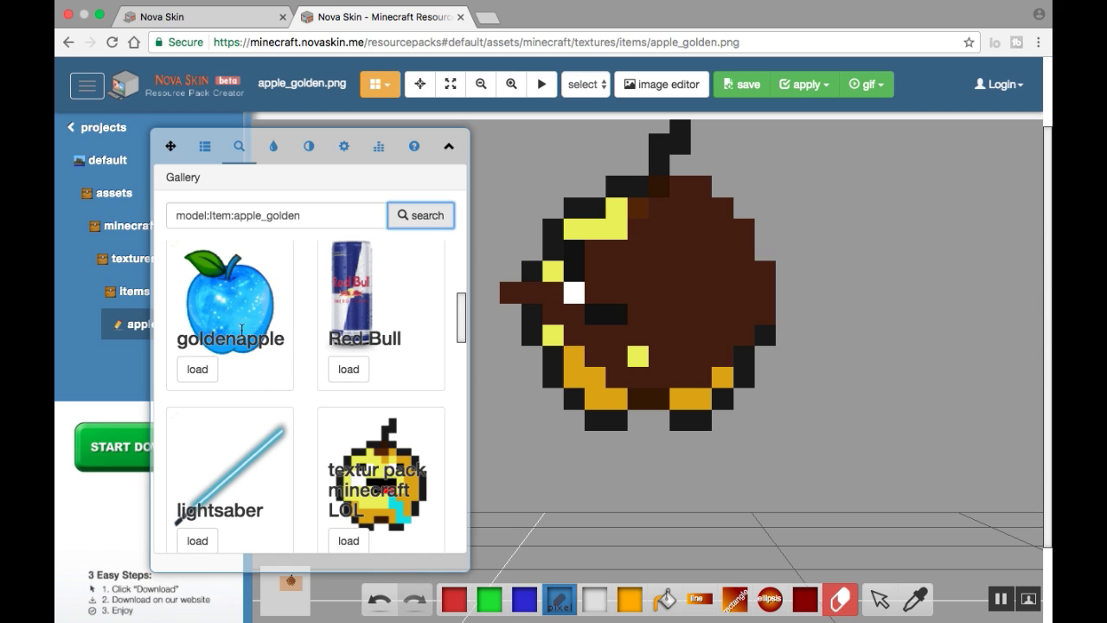
scroll(320, 407, "down", 10)
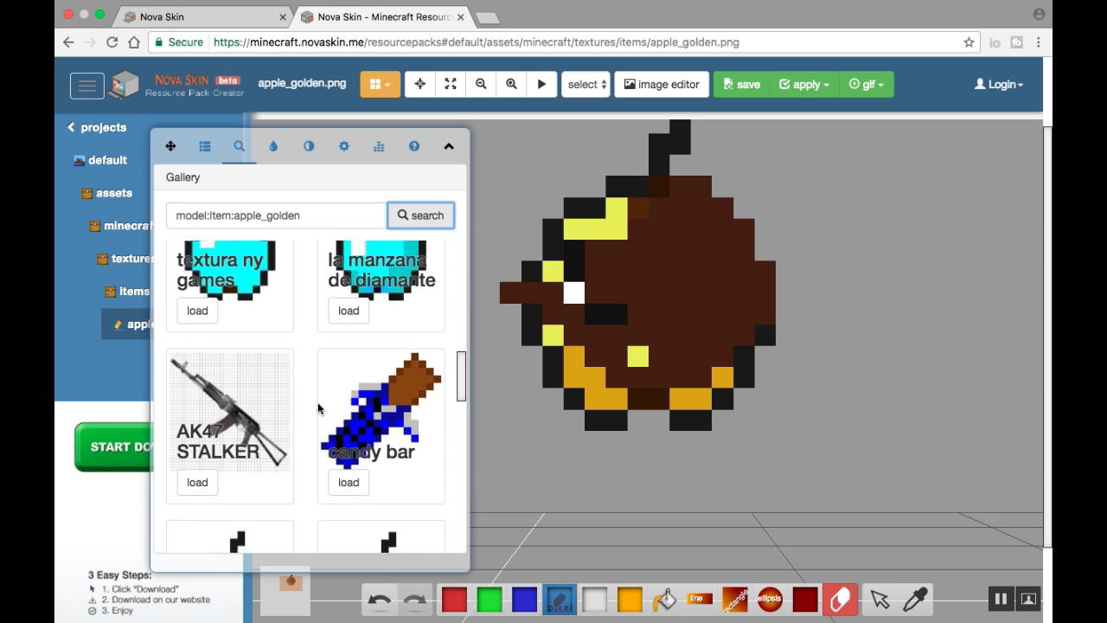
scroll(318, 408, "down", 15)
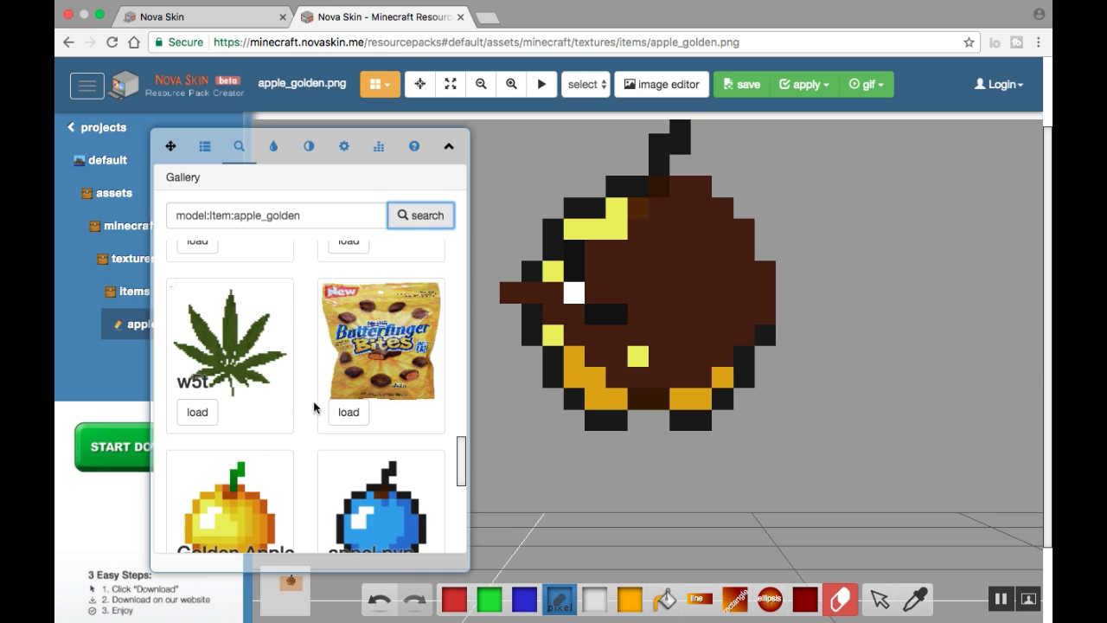
scroll(326, 395, "down", 9)
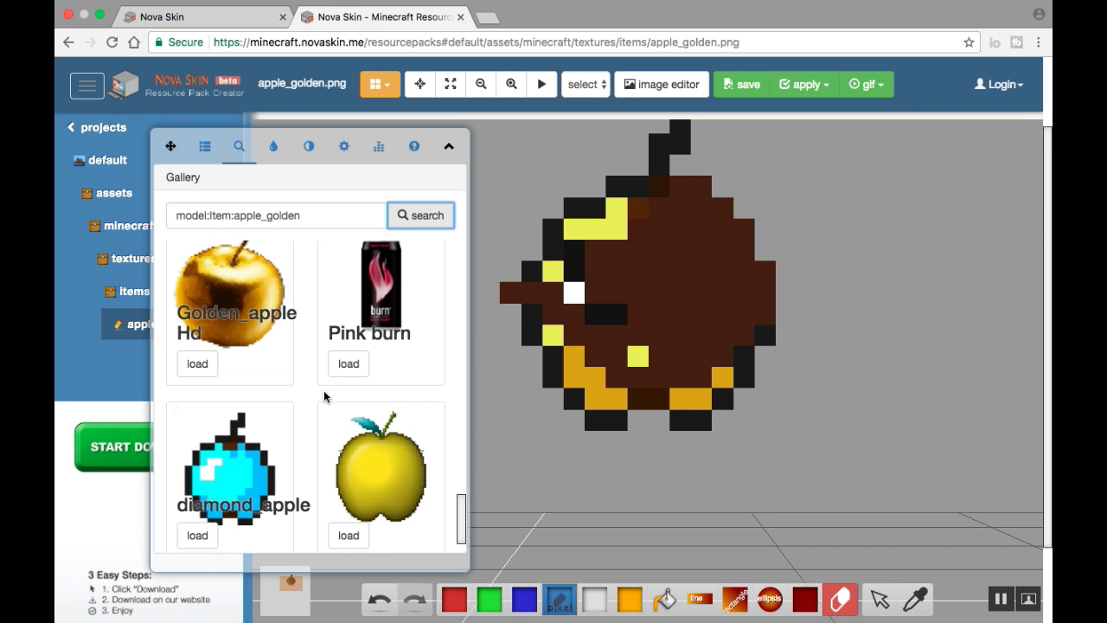
scroll(325, 395, "down", 3)
scroll(325, 395, "up", 5)
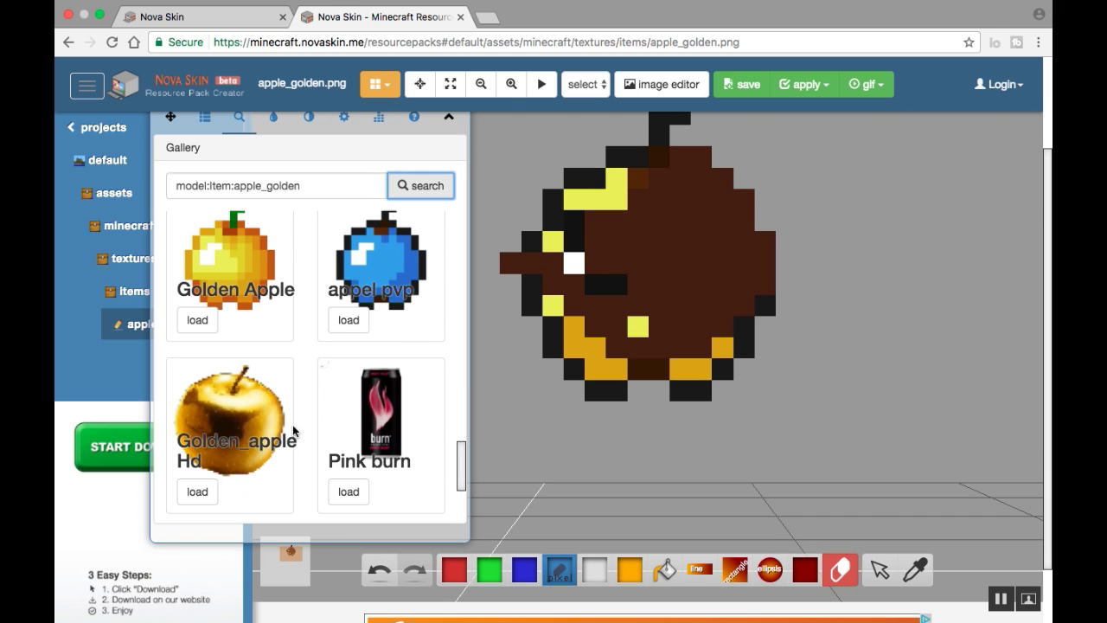
left_click(198, 490)
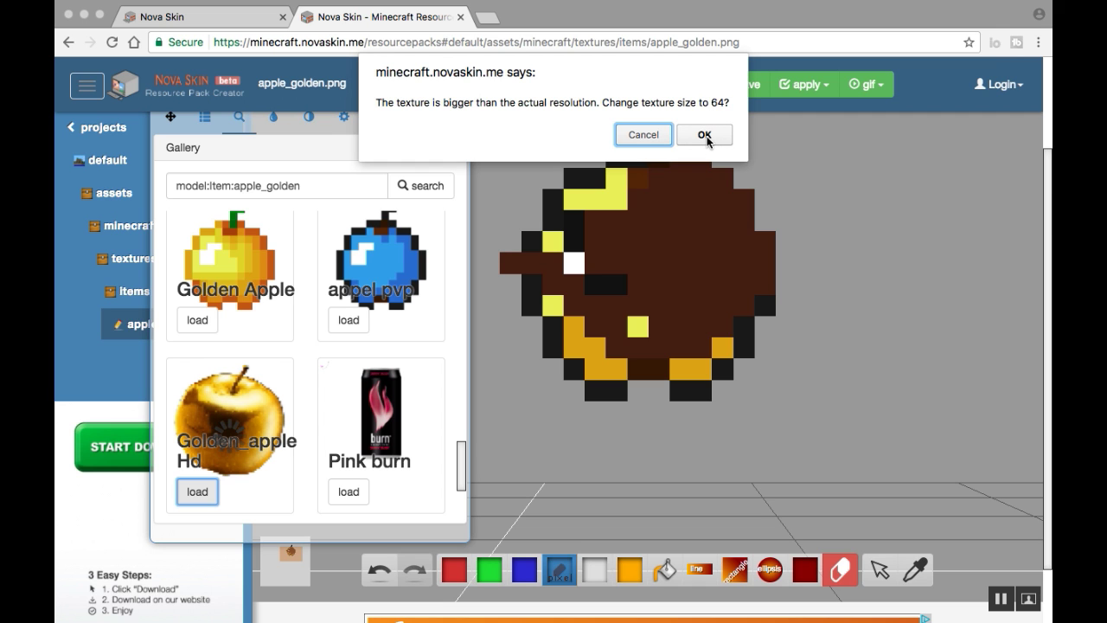
- Accept the resize to 64, then reopen the original 16x16 apple_golden.png from the items tree
left_click(705, 135)
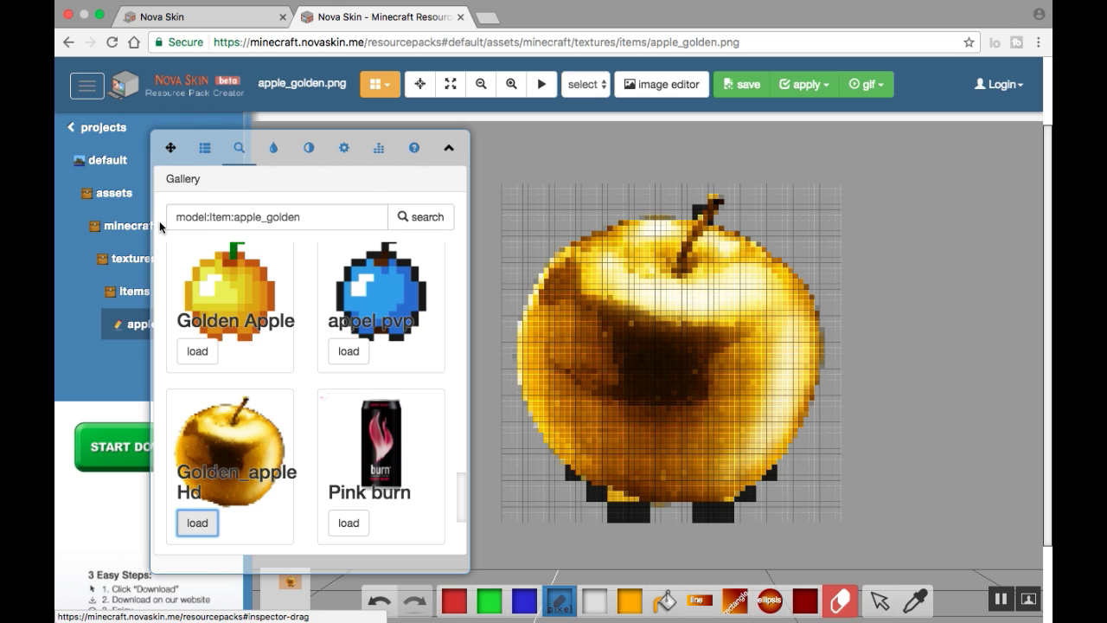
left_click(132, 295)
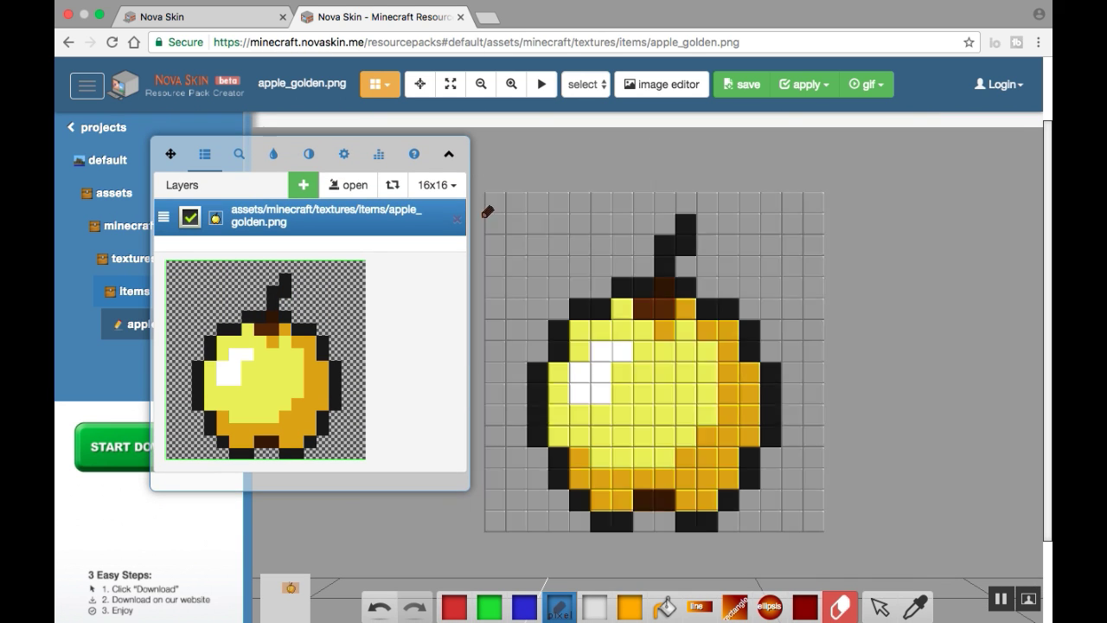
- Paint a dark brown stroke across the apple, then switch to the eraser
left_click(839, 605)
mouse_move(624, 445)
left_mouse_down()
mouse_move(774, 350)
mouse_move(662, 415)
mouse_move(707, 458)
left_mouse_up()
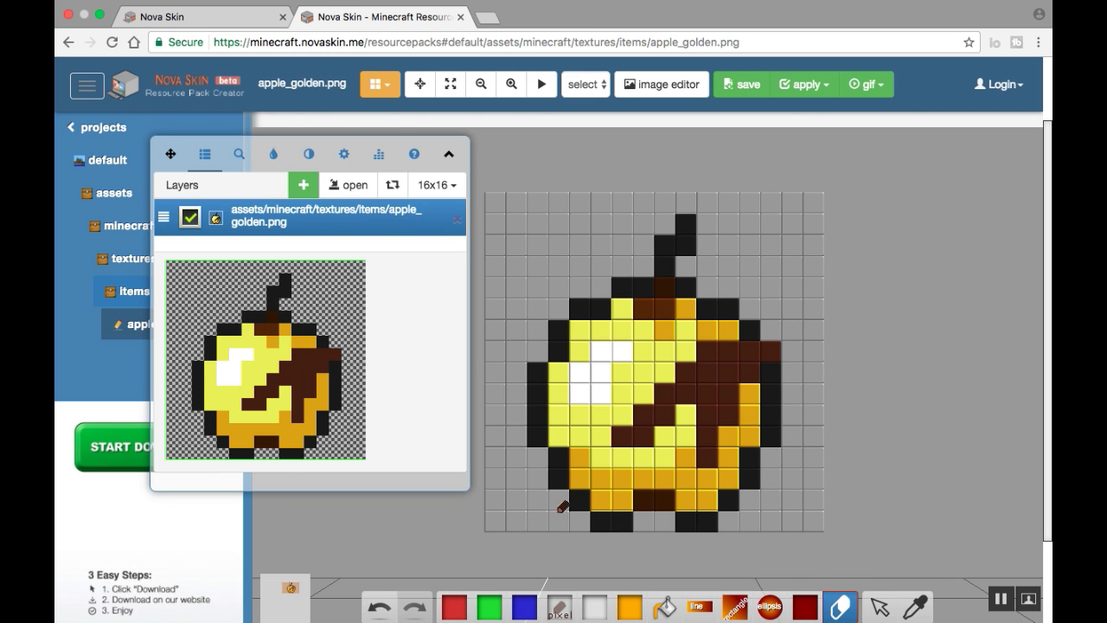
key("f")
key("e")
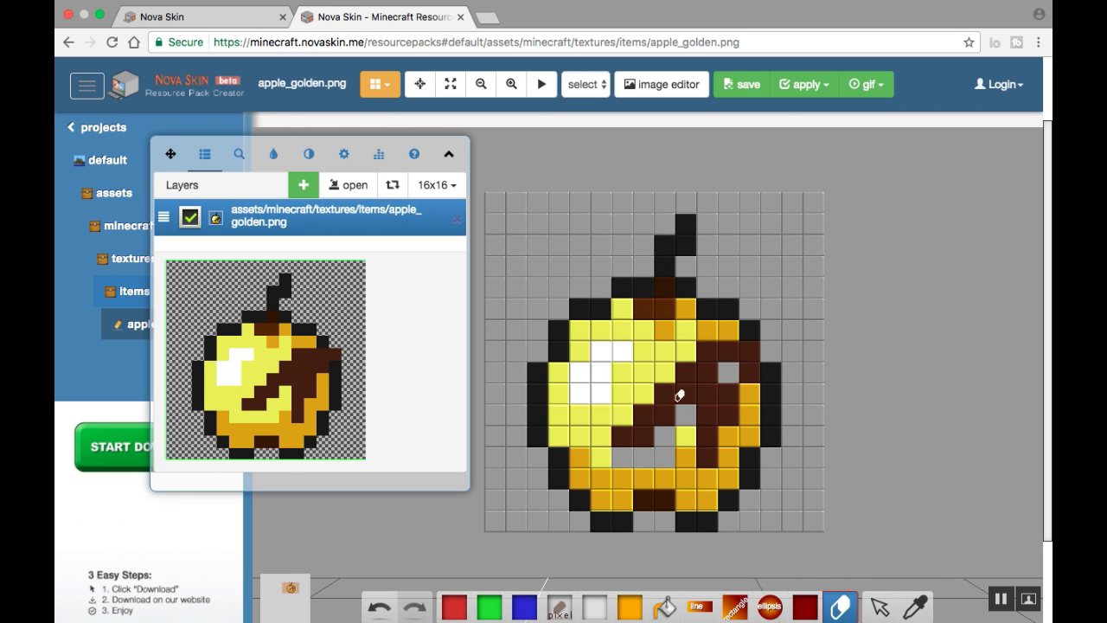
- Erase every pixel of the golden apple, leaving a fully transparent canvas
mouse_move(680, 395)
left_mouse_down()
mouse_move(596, 357)
mouse_move(641, 269)
mouse_move(667, 247)
mouse_move(635, 347)
left_mouse_up()
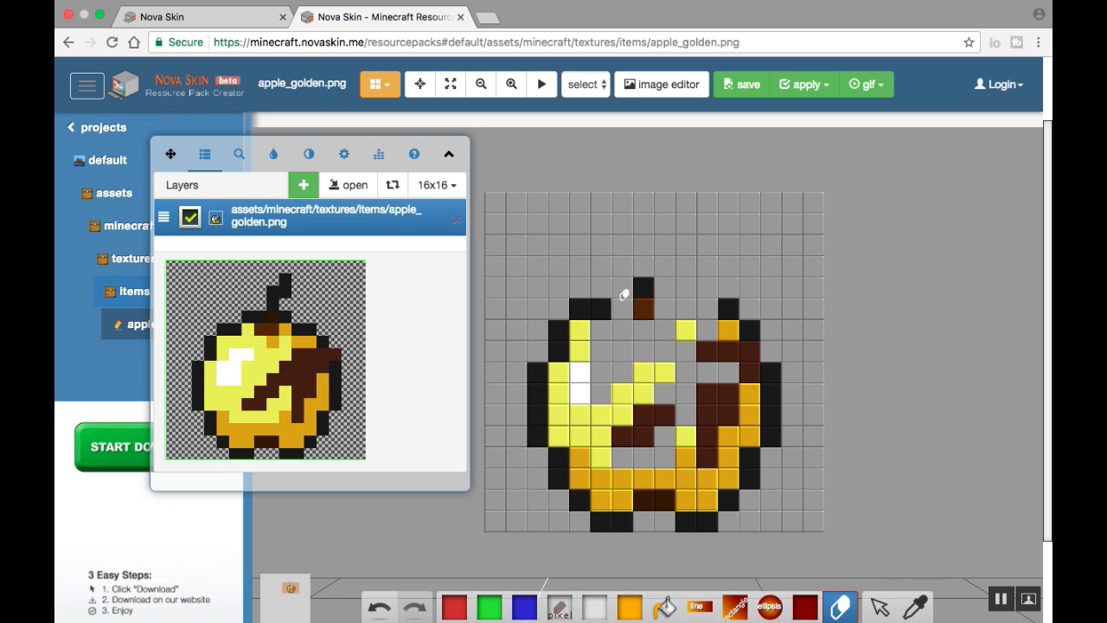
mouse_move(730, 304)
left_mouse_down()
mouse_move(716, 479)
mouse_move(781, 380)
mouse_move(727, 443)
left_mouse_up()
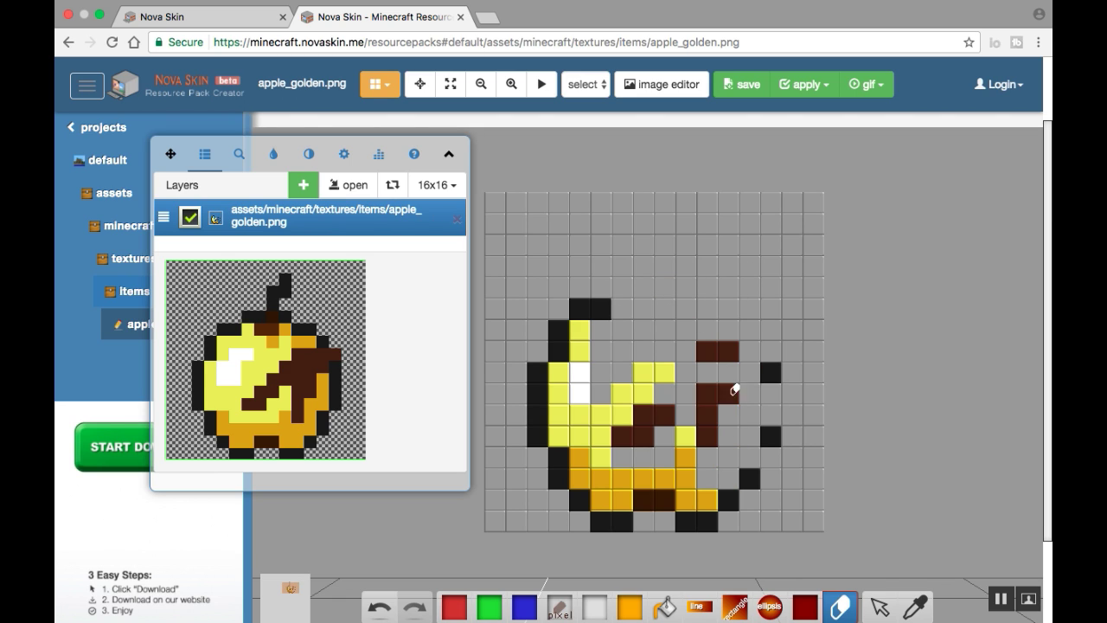
left_click_drag(702, 356, 647, 372)
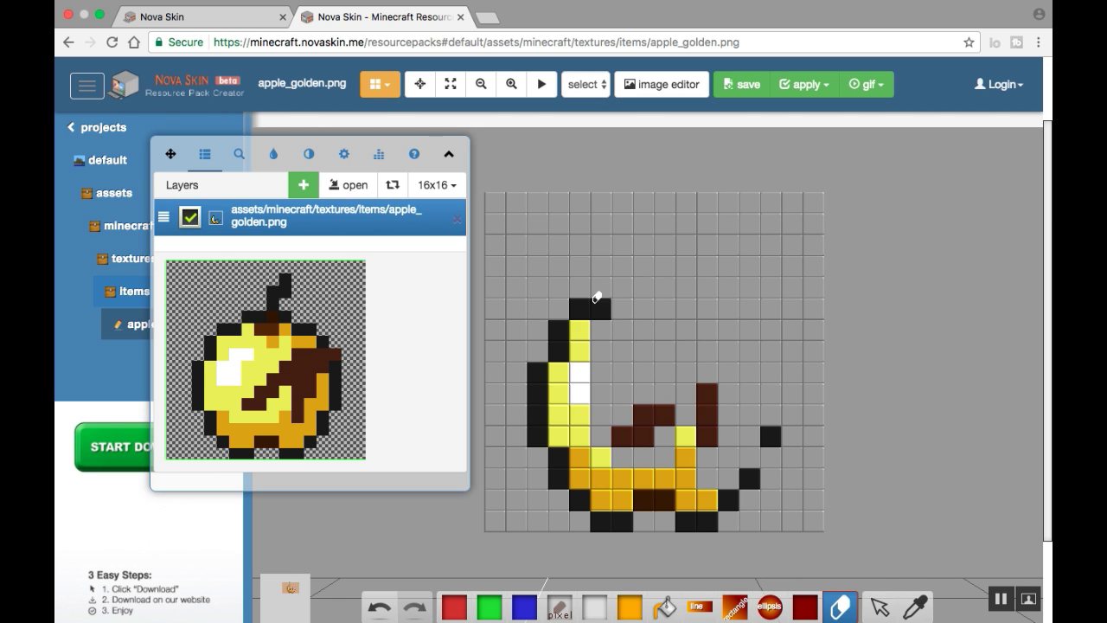
left_click_drag(596, 297, 520, 448)
mouse_move(582, 331)
left_mouse_down()
mouse_move(563, 403)
mouse_move(538, 431)
mouse_move(634, 497)
mouse_move(636, 455)
left_mouse_up()
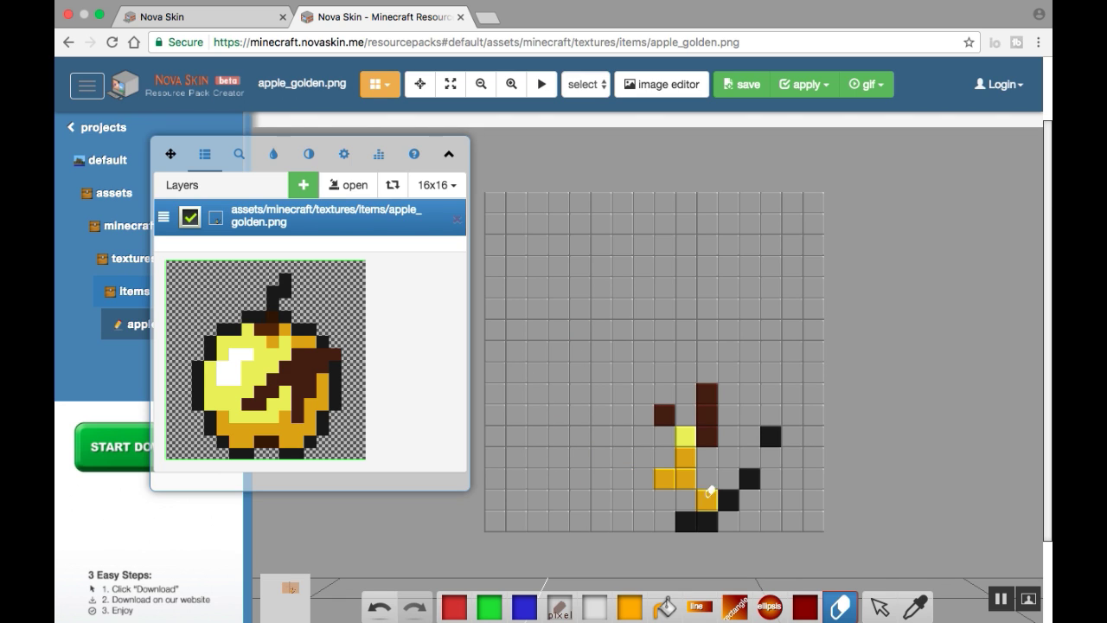
mouse_move(709, 502)
left_mouse_down()
mouse_move(707, 418)
mouse_move(664, 455)
left_mouse_up()
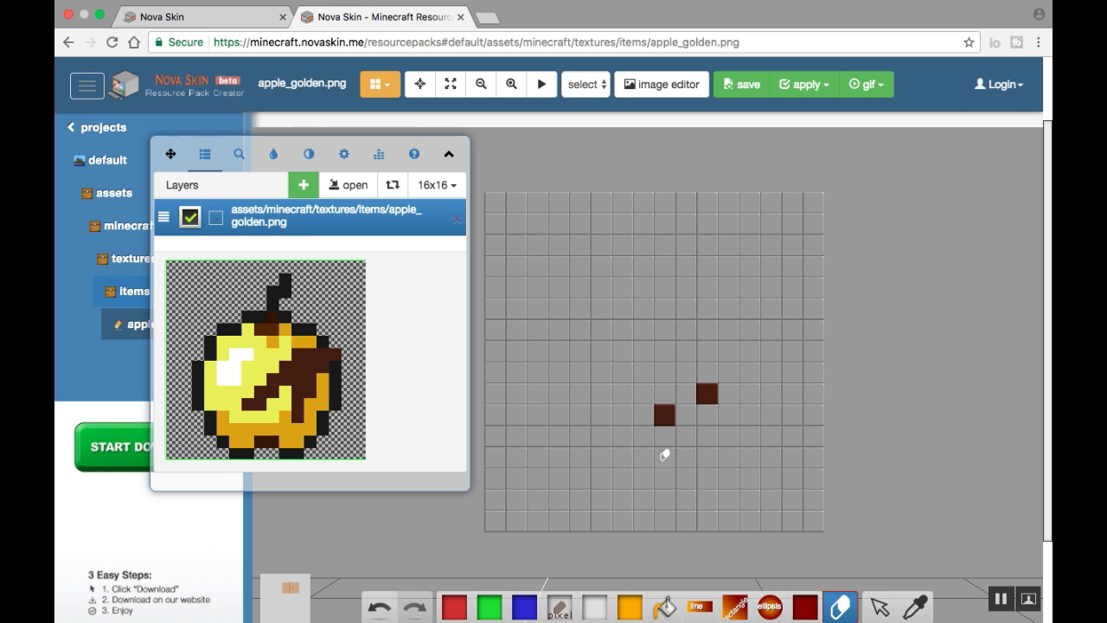
left_click(704, 391)
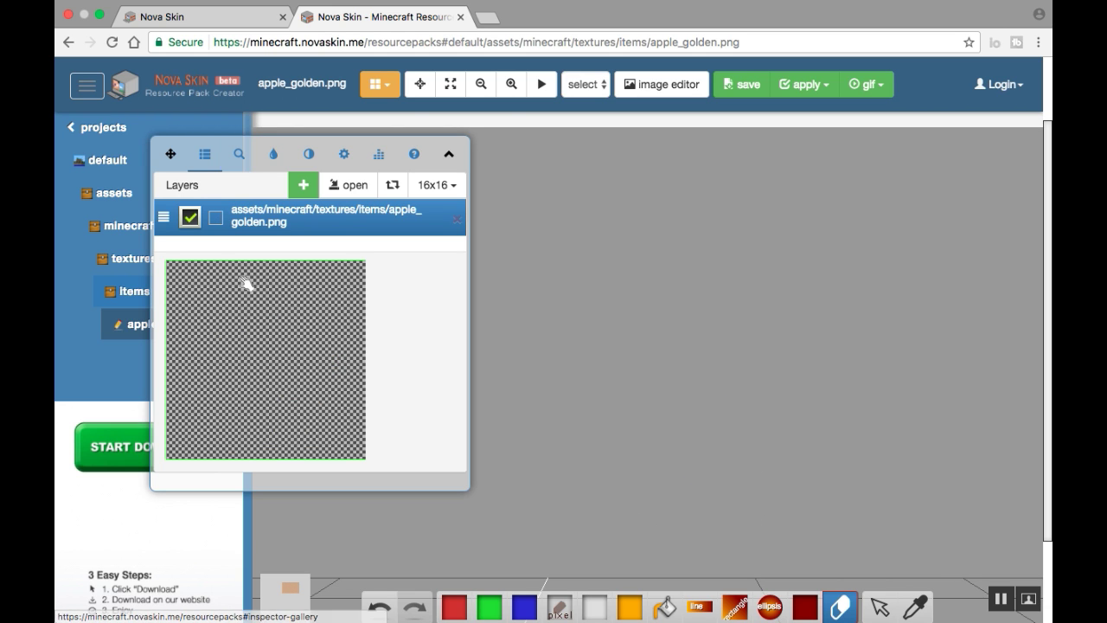
left_click(238, 153)
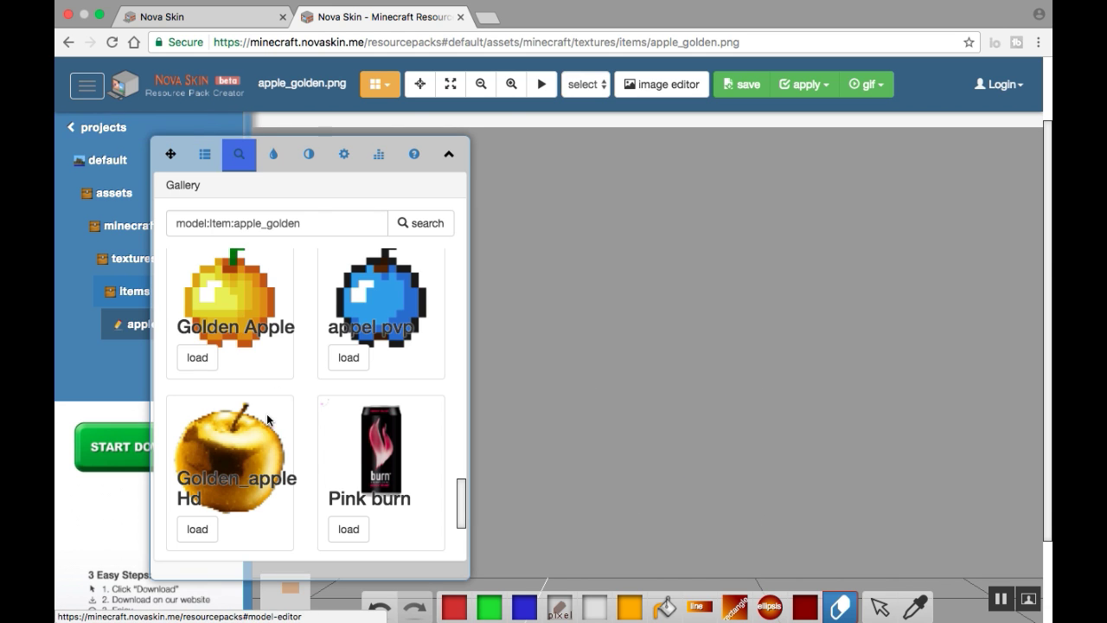
- Reload Golden_apple Hd at 64x64 and open its save dialog
left_click(198, 528)
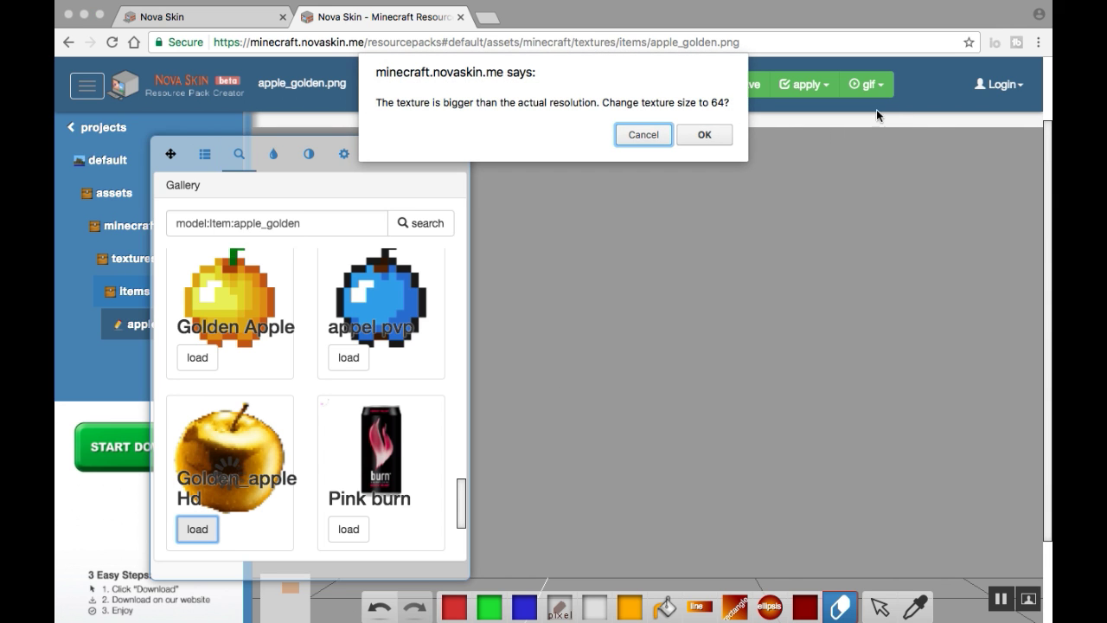
left_click(704, 135)
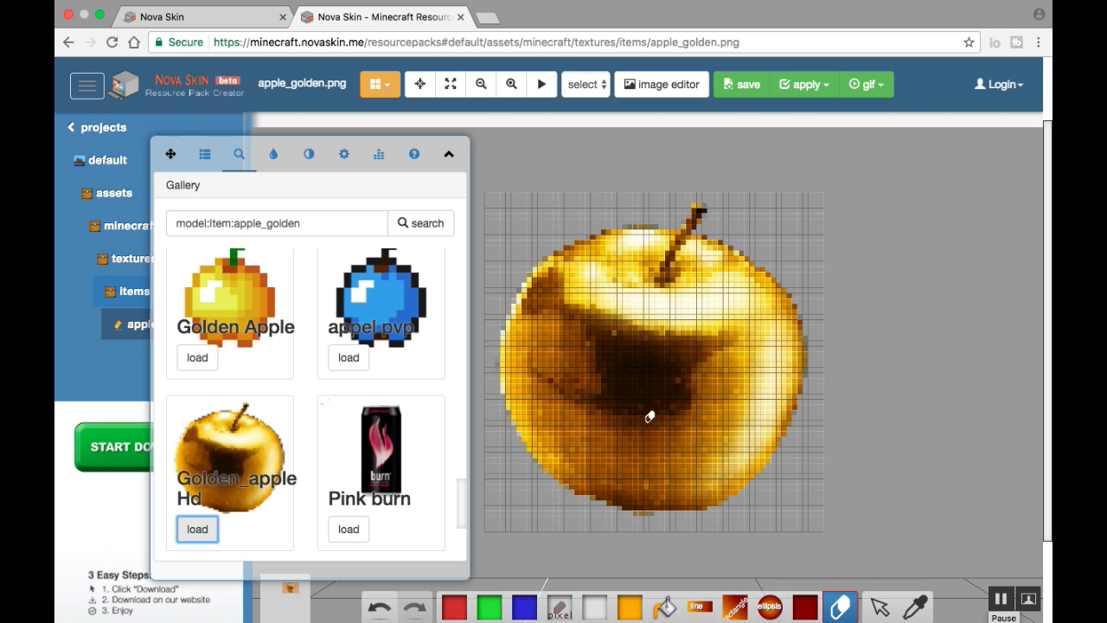
left_click(728, 89)
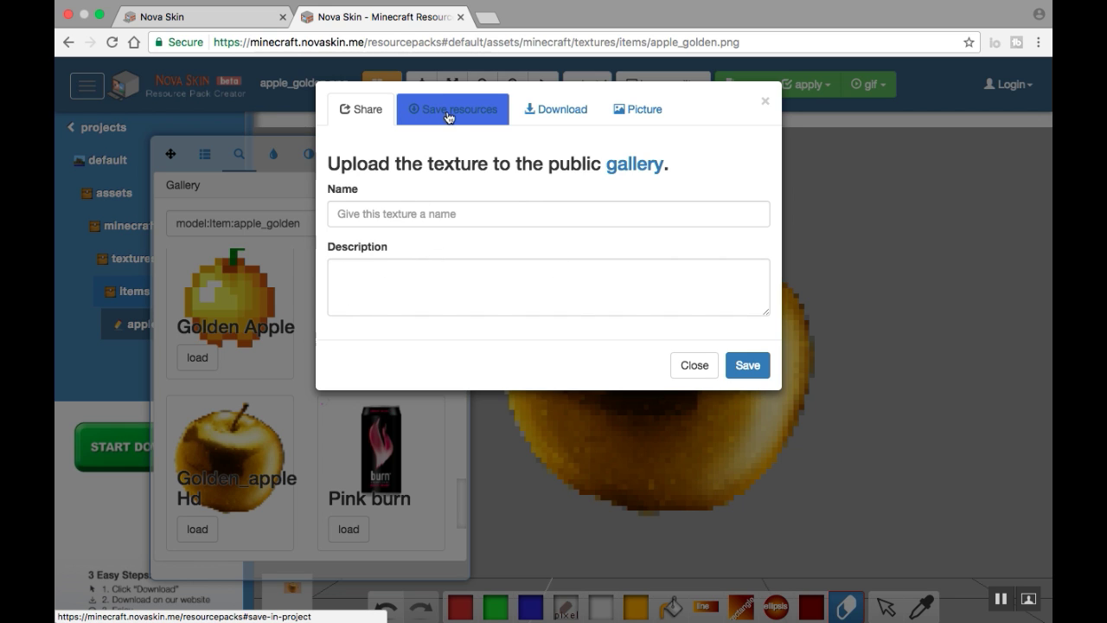
- Save the texture to the YouTube pack, replacing textures/items/apple_golden.png
left_click(489, 122)
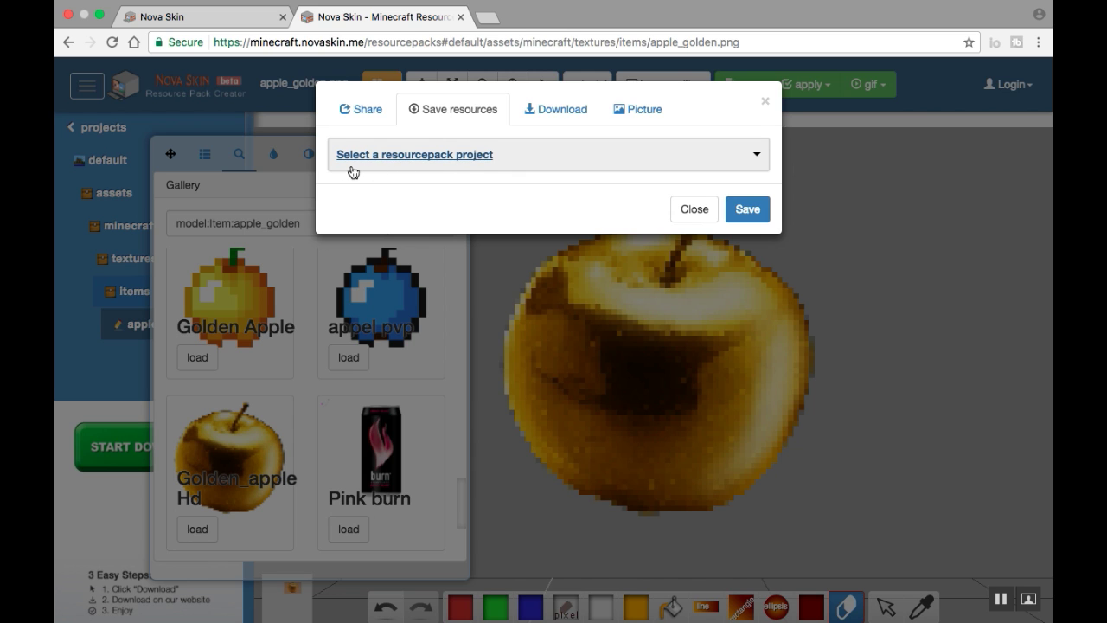
left_click(428, 163)
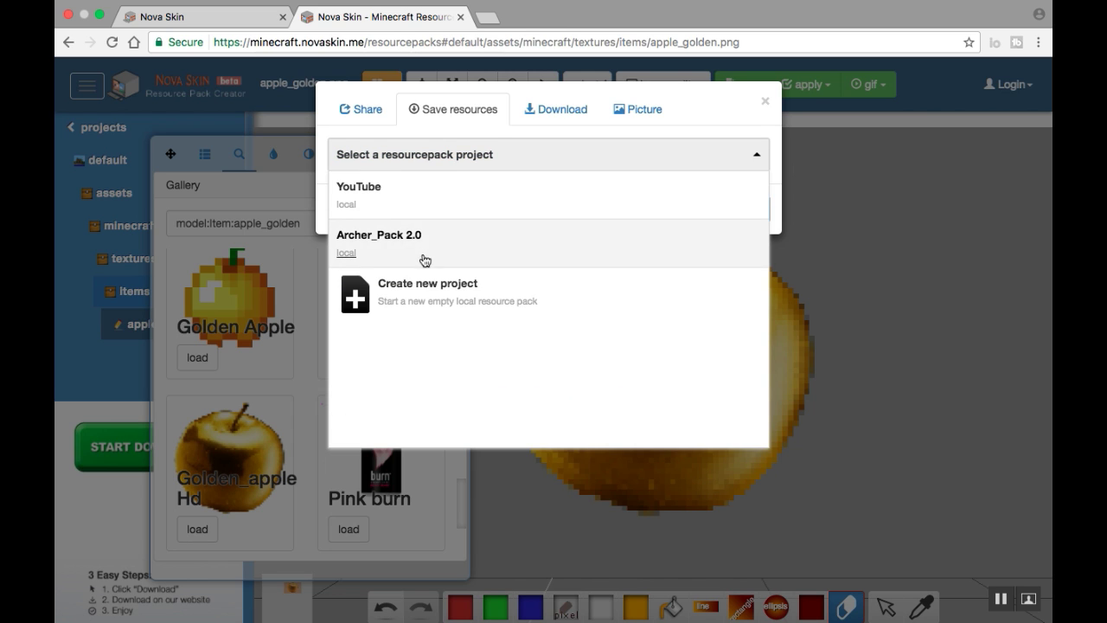
left_click(377, 190)
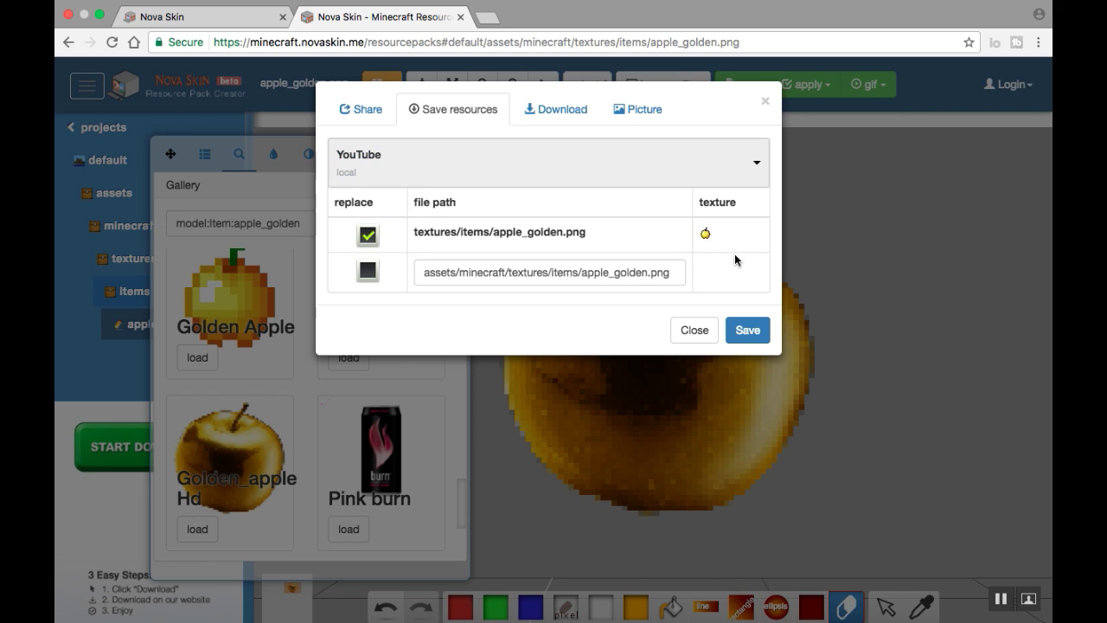
left_click(749, 330)
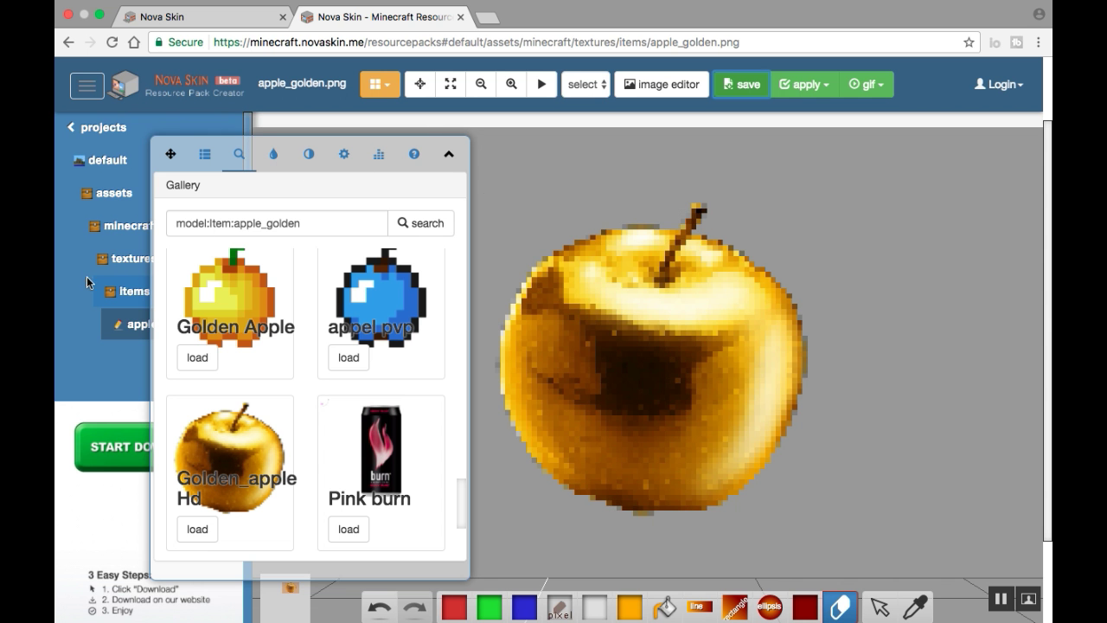
left_click(104, 125)
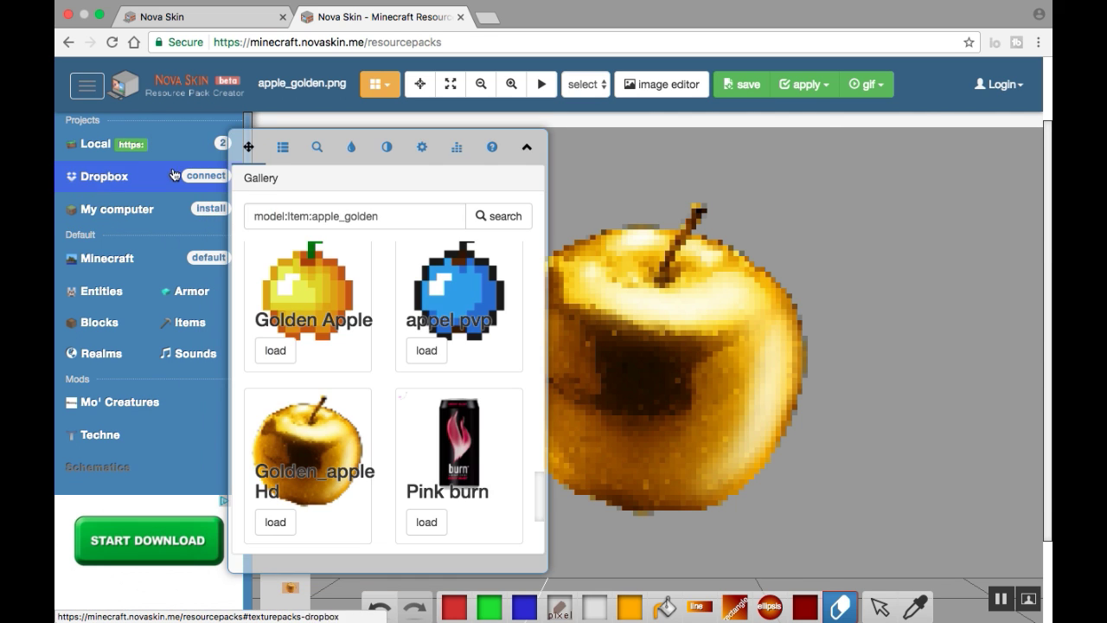
- Check that apple_golden.png is in the Local YouTube pack's textures/items folder
left_click(132, 146)
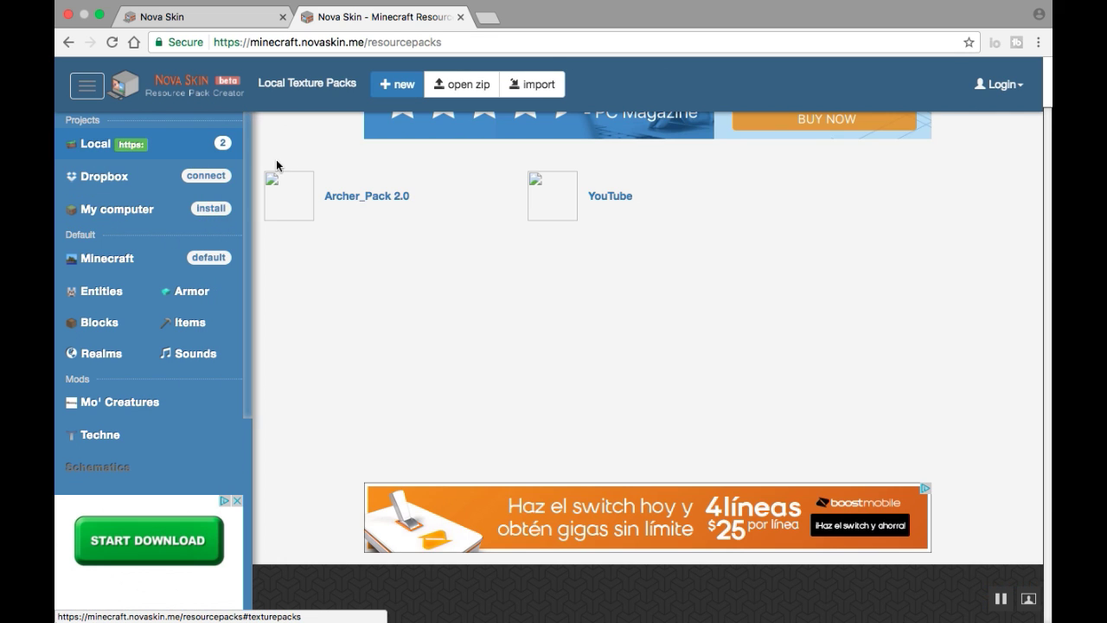
left_click(612, 202)
left_click(335, 264)
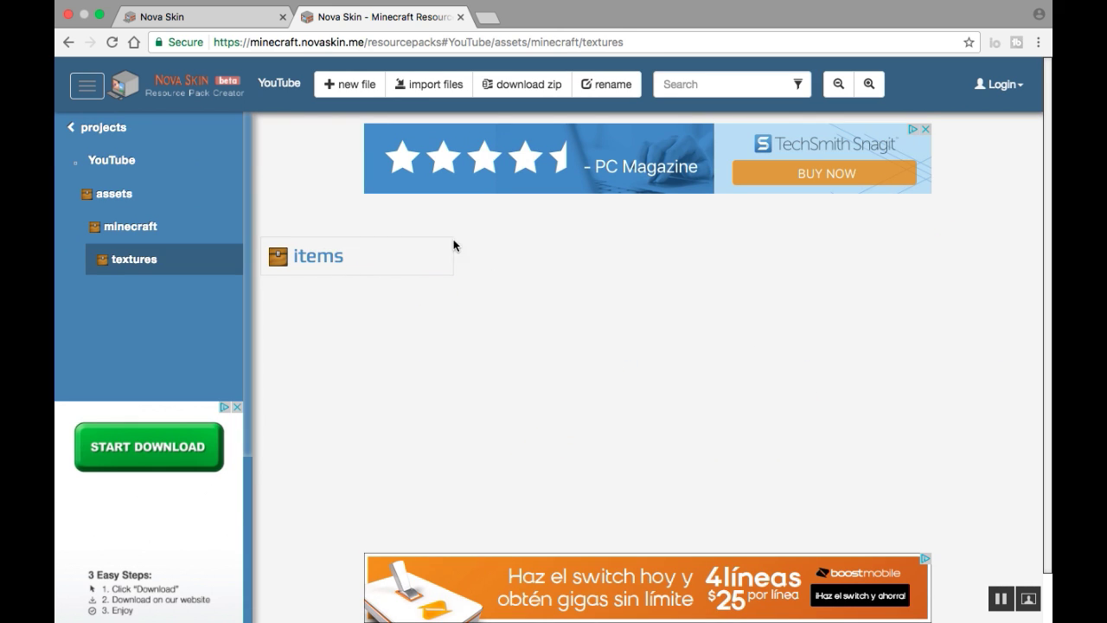
left_click(342, 264)
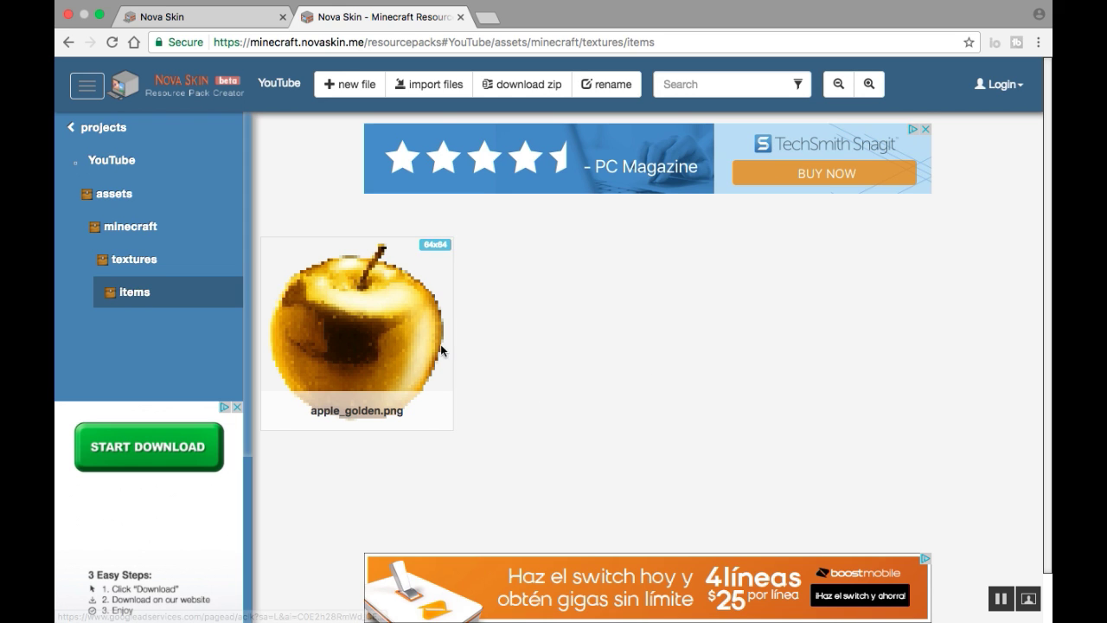
- Download the YouTube pack as YouTube.zip and exit browser full screen
left_click(100, 127)
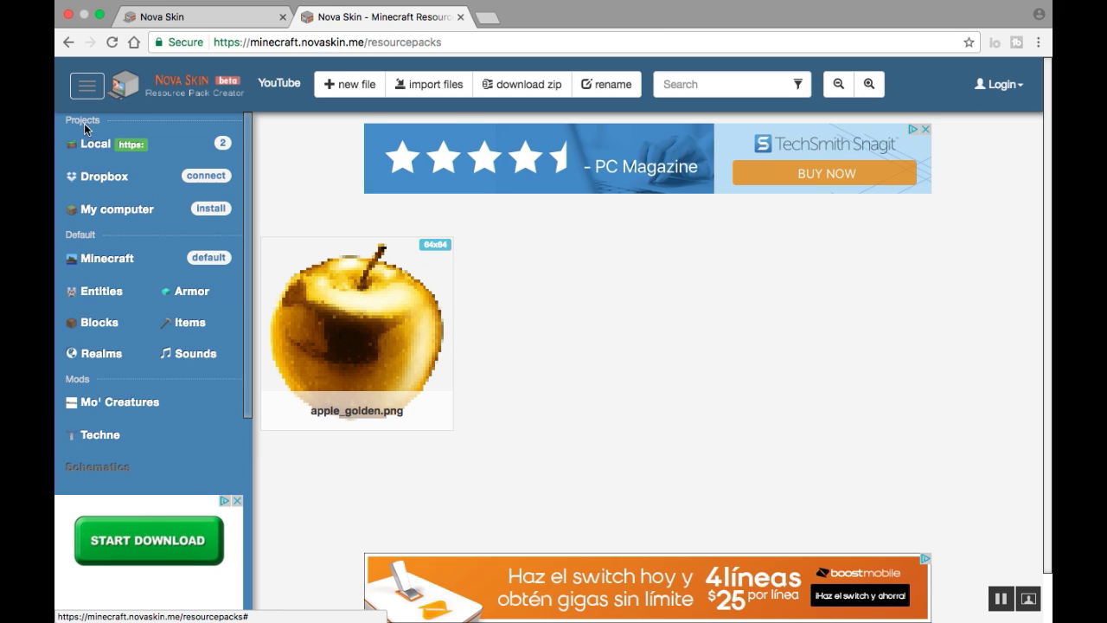
left_click(529, 90)
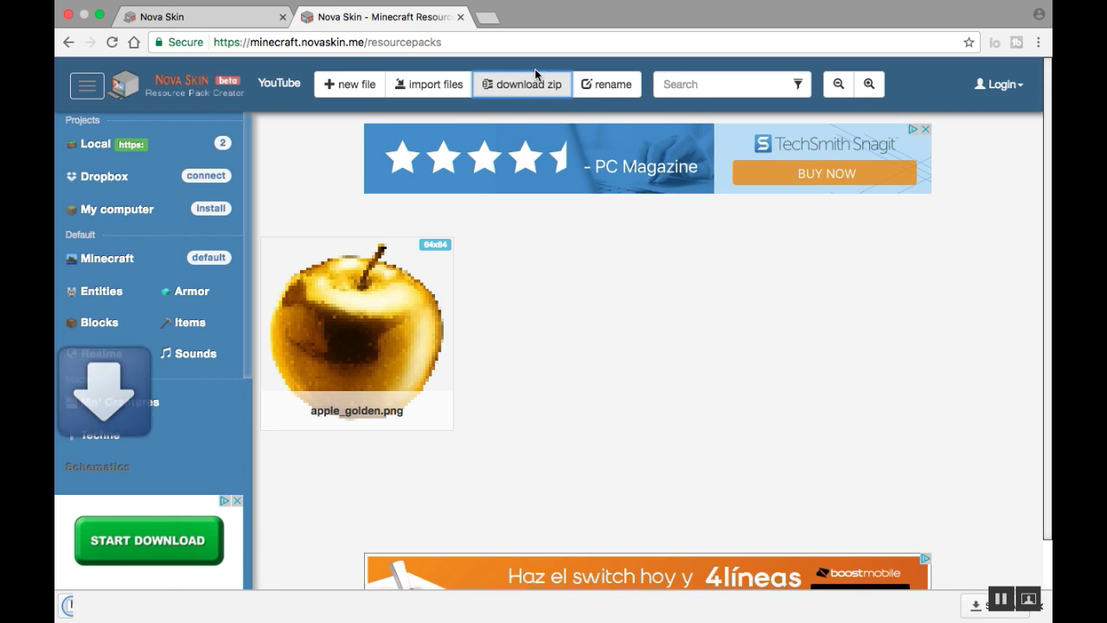
left_click(100, 14)
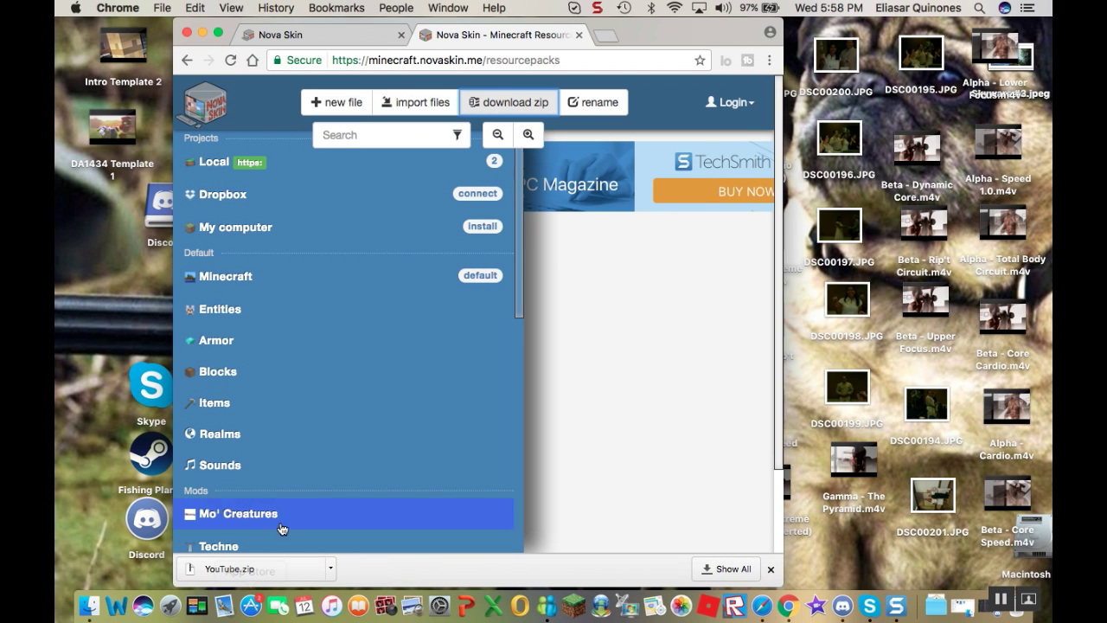
- Drag YouTube.zip to the desktop, close Chrome, and launch Minecraft
left_click_drag(110, 474, 113, 475)
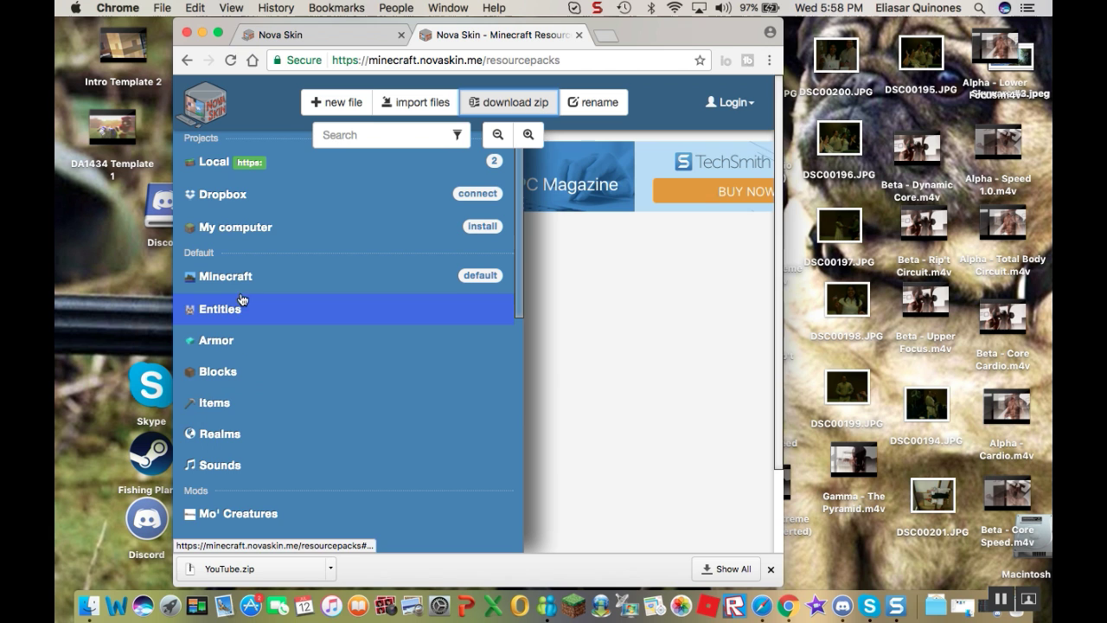
left_click(187, 34)
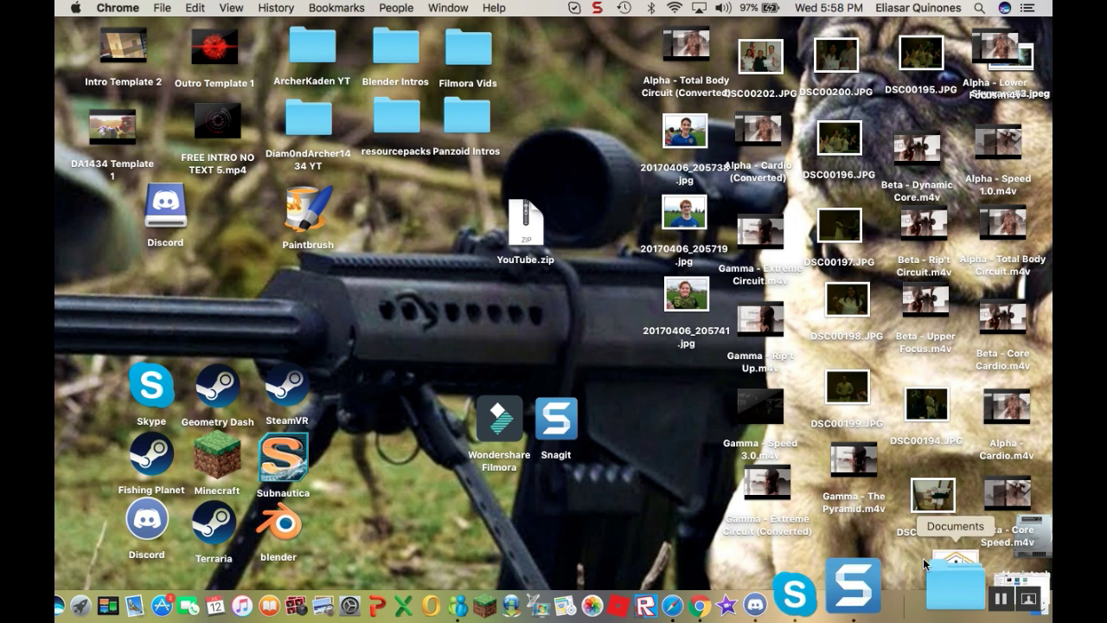
left_click(562, 597)
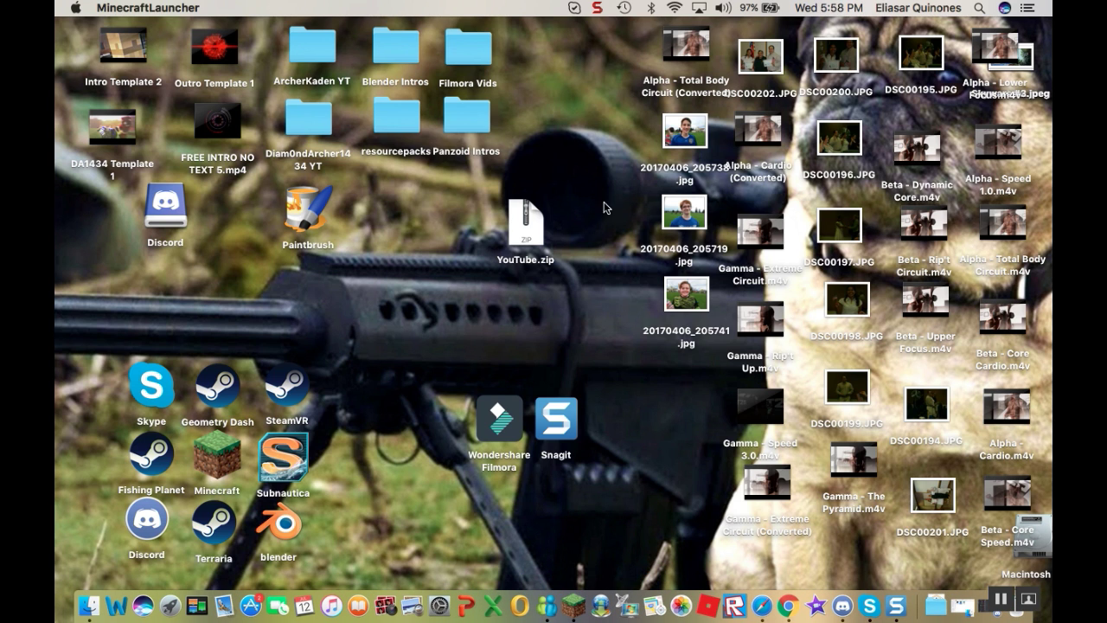
- Move the Minecraft Launcher window aside while Minecraft 1.11.2 loads to its title screen
left_click_drag(510, 238, 466, 240)
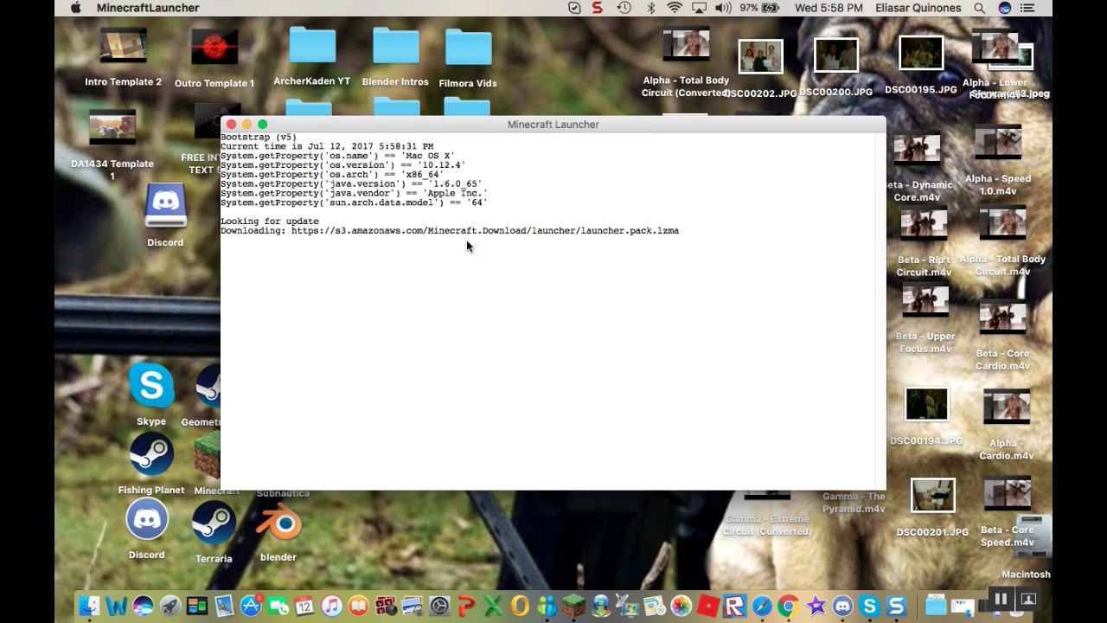
left_click_drag(548, 134, 897, 22)
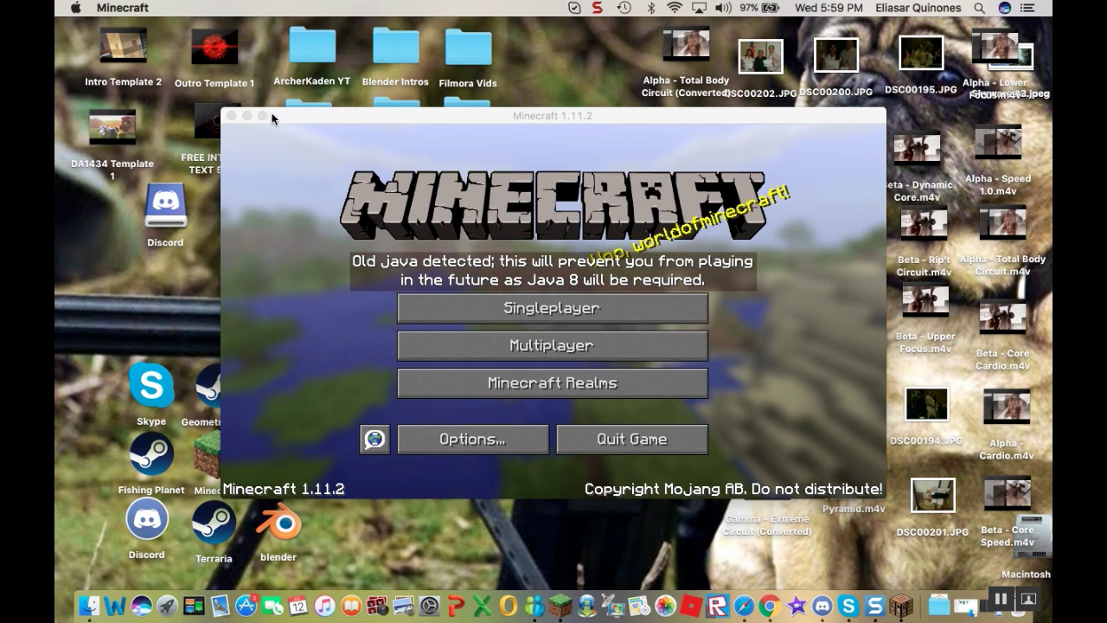
- Place the windowed Minecraft game in the upper right of the screen
left_click(263, 116)
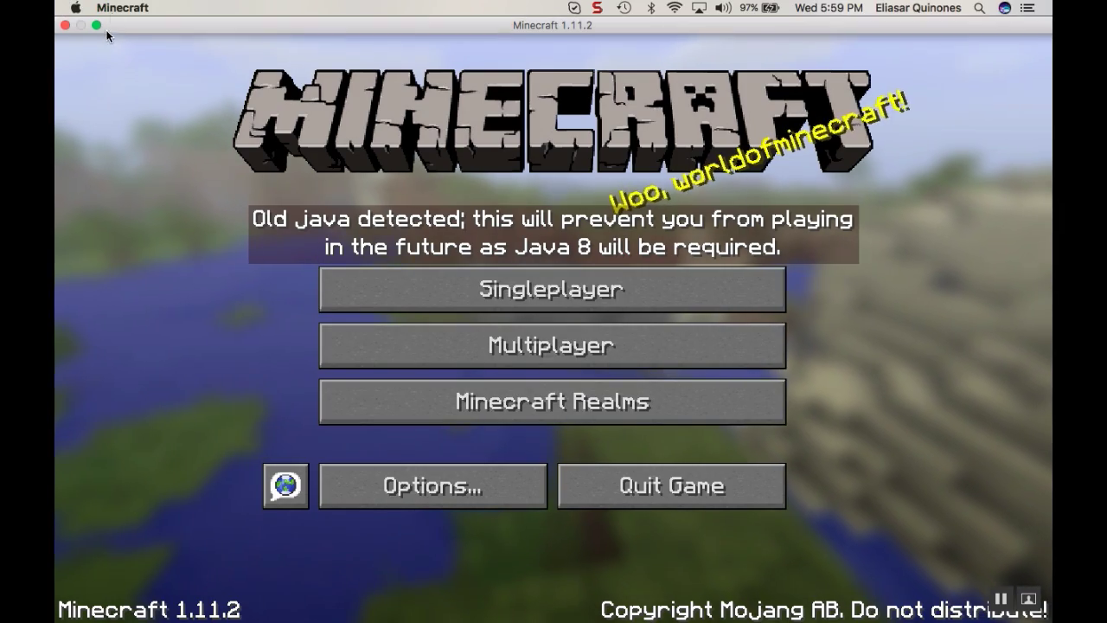
left_click(96, 25)
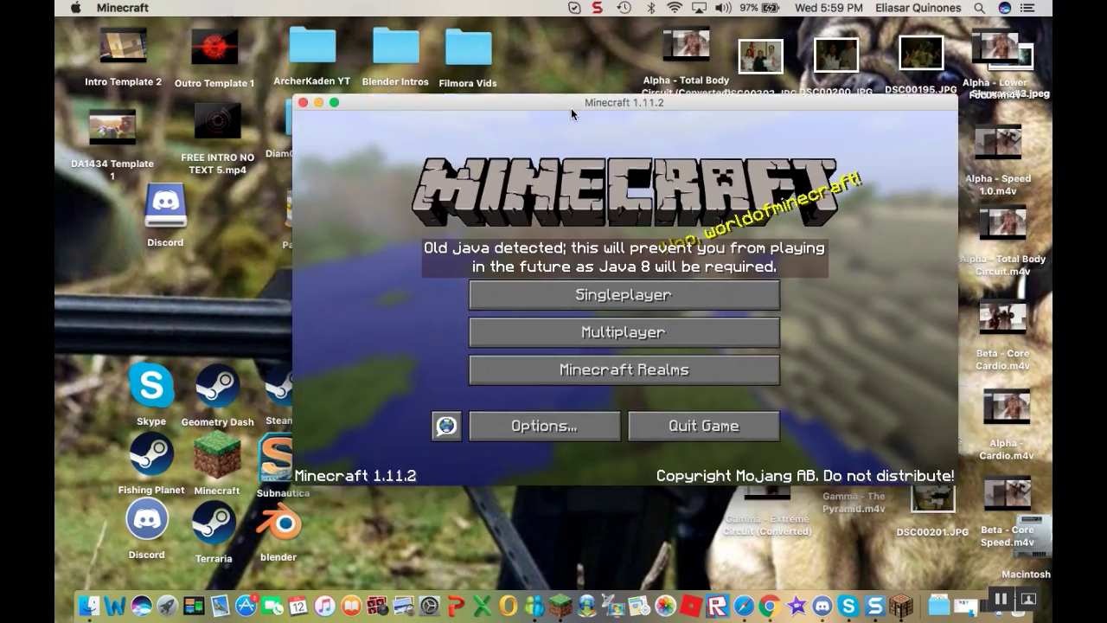
left_click_drag(570, 113, 858, 38)
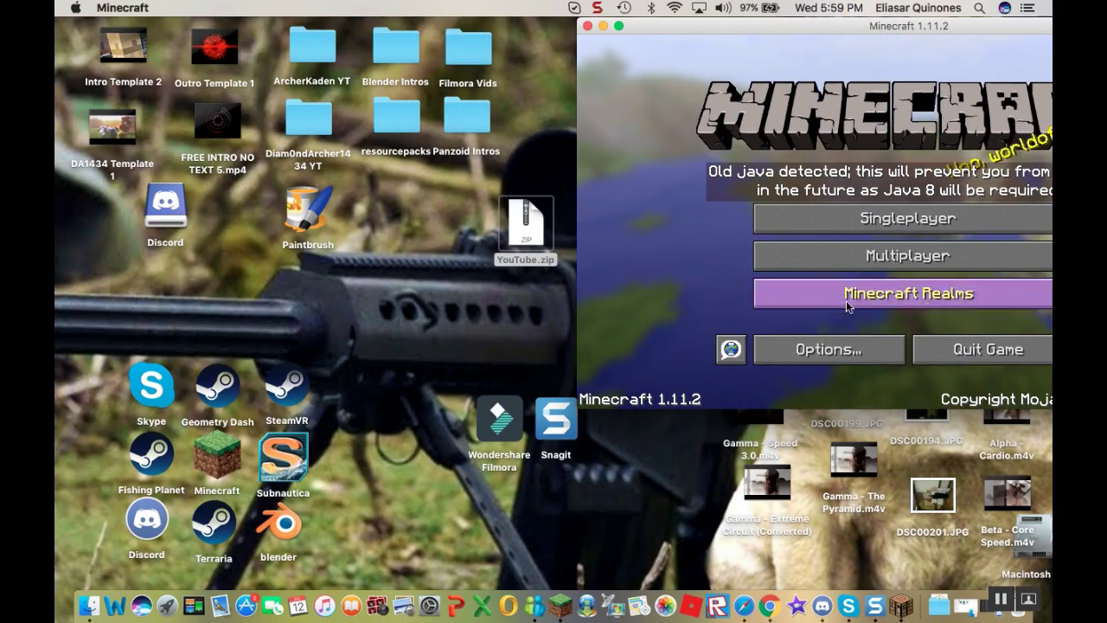
- Open Options > Resource Packs and its resourcepacks folder in Finder, placed lower left
left_click(821, 348)
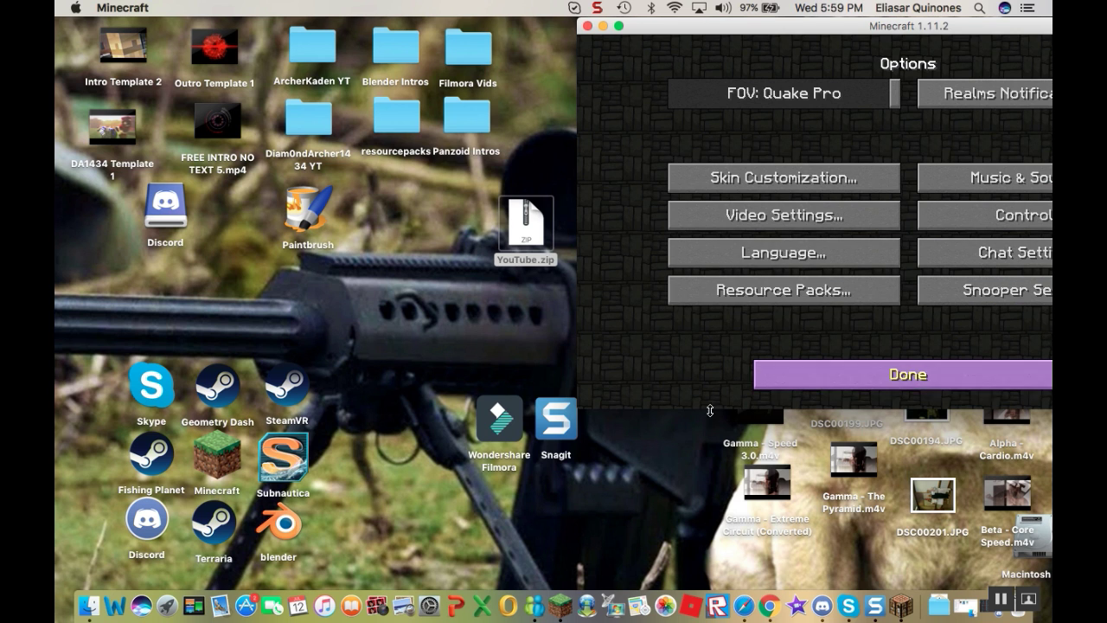
left_click(733, 305)
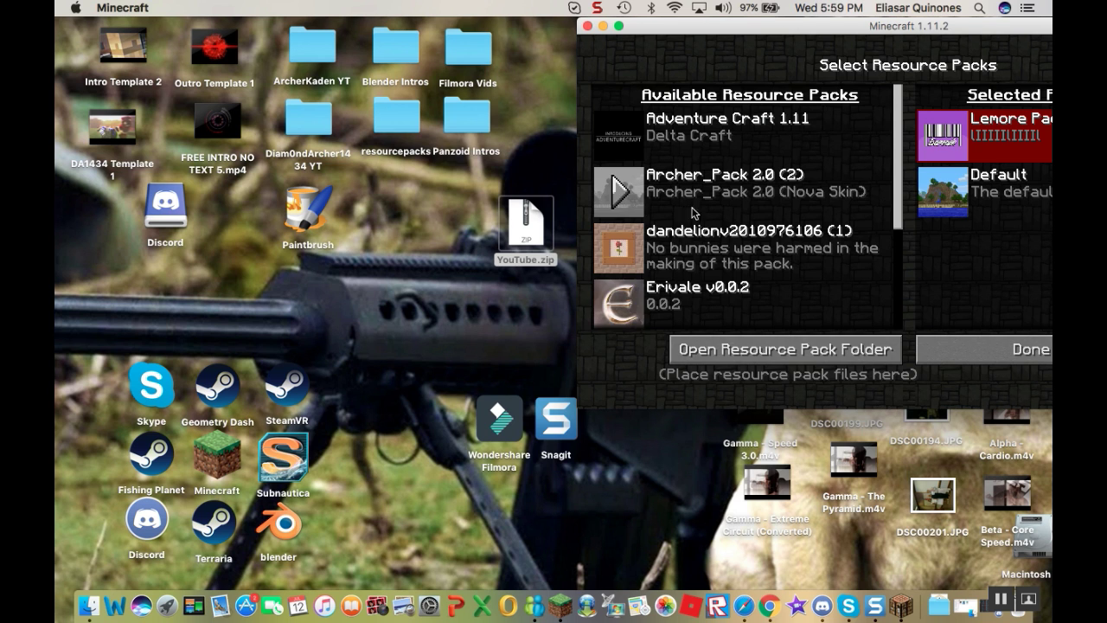
left_click(710, 348)
left_click_drag(626, 45, 369, 421)
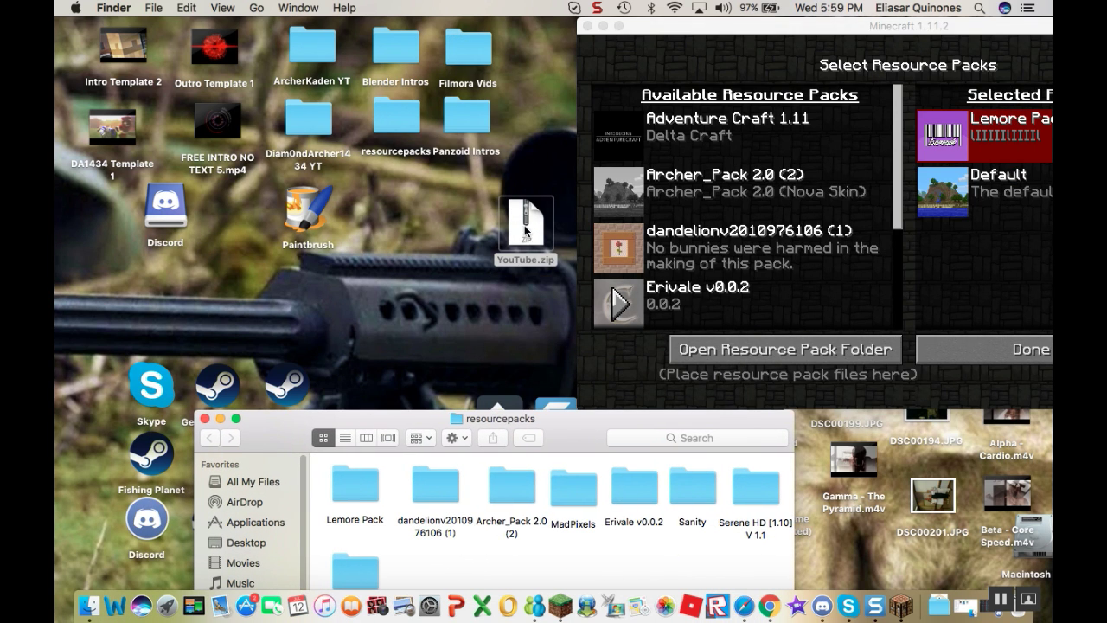
left_click_drag(525, 231, 399, 236)
- Extract YouTube.zip on the desktop into a YouTube folder
right_click(409, 238)
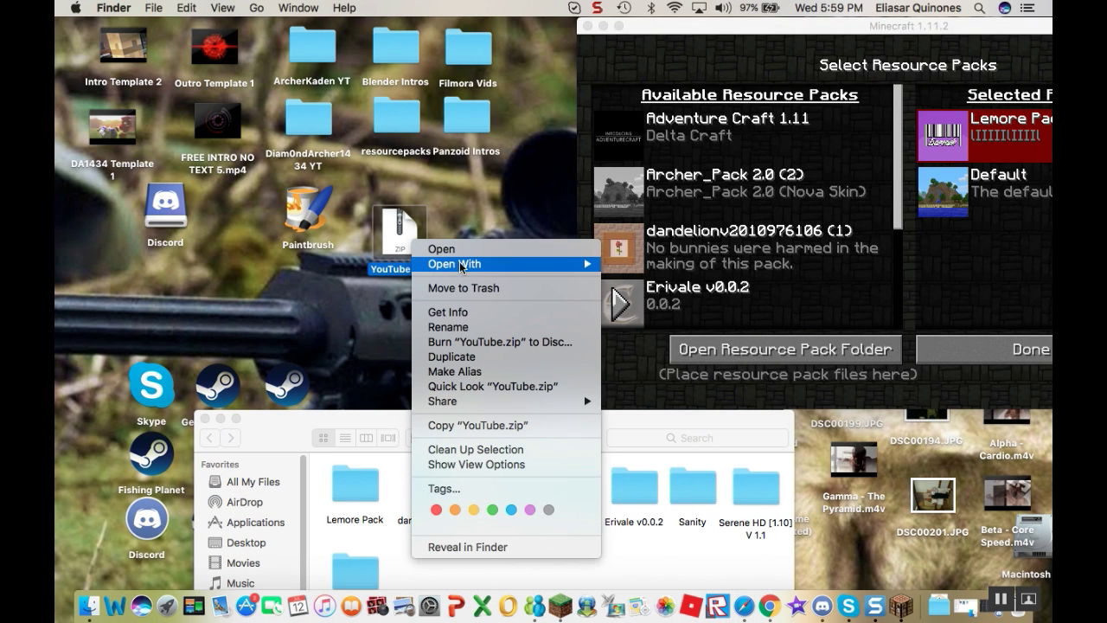
mouse_move(574, 267)
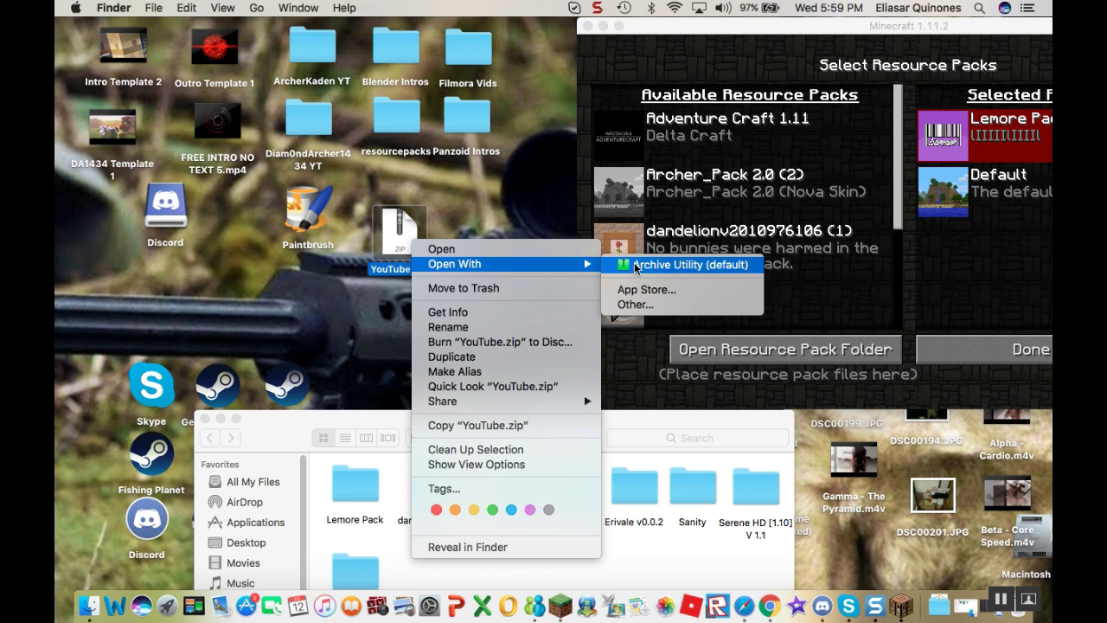
left_click(682, 266)
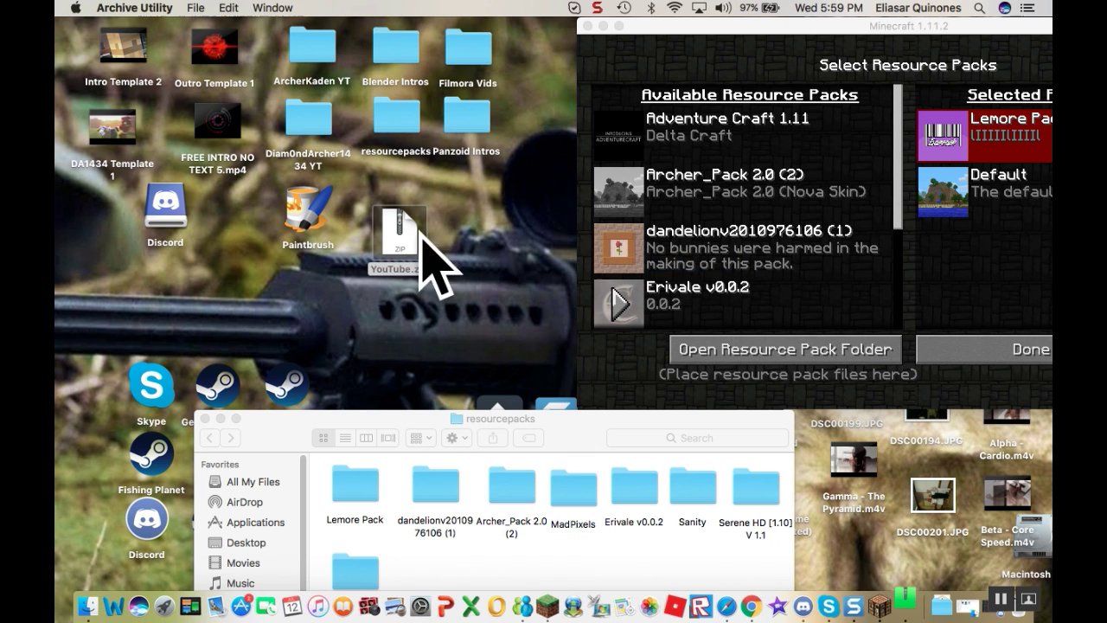
left_click_drag(441, 244, 498, 270)
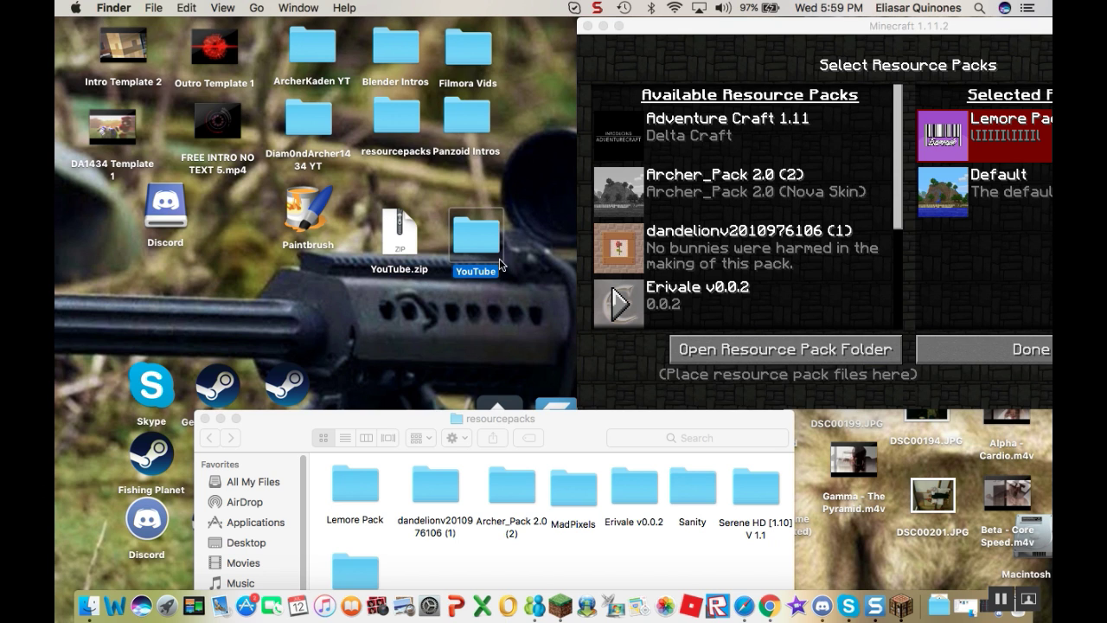
right_click(369, 230)
right_click(401, 232)
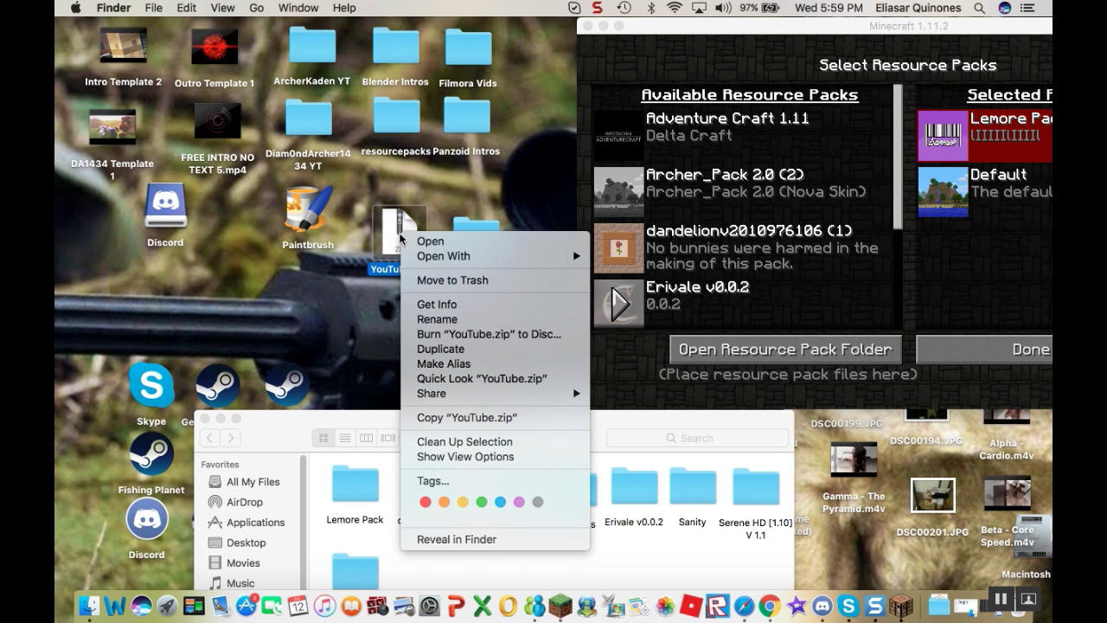
left_click(501, 195)
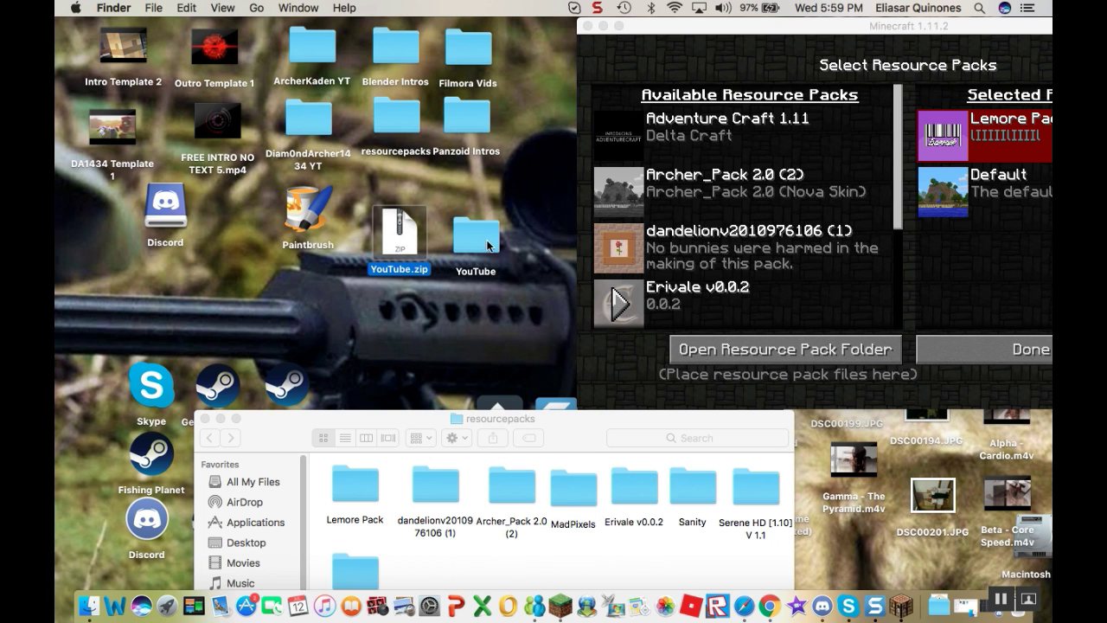
- Move the YouTube folder out of iCloud Drive into resourcepacks and close that window
left_click_drag(413, 417, 365, 294)
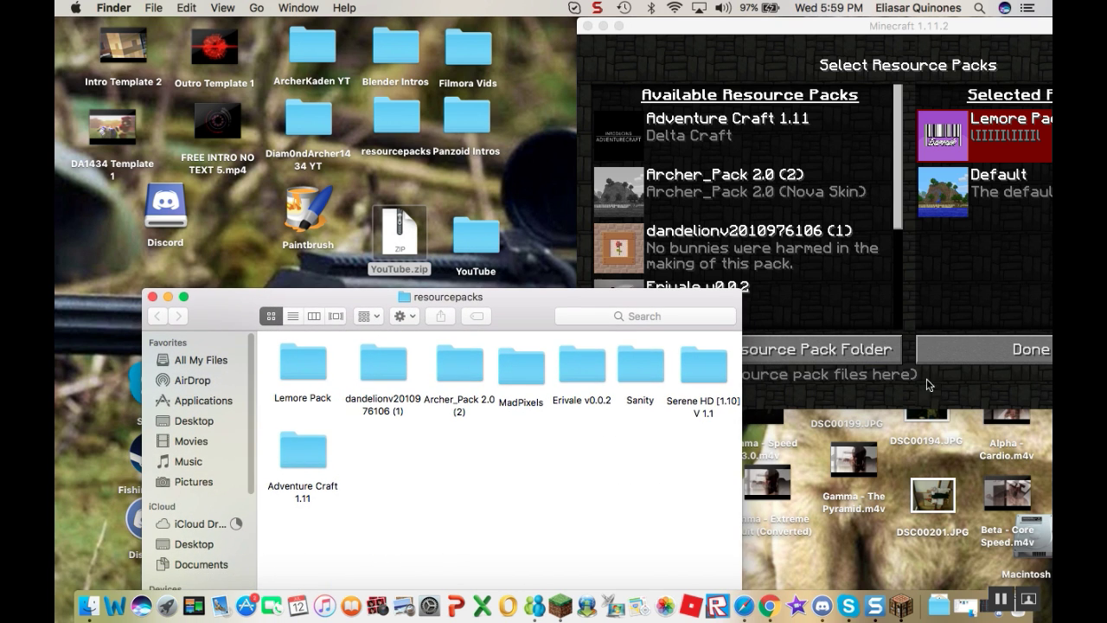
left_click_drag(493, 245, 407, 452)
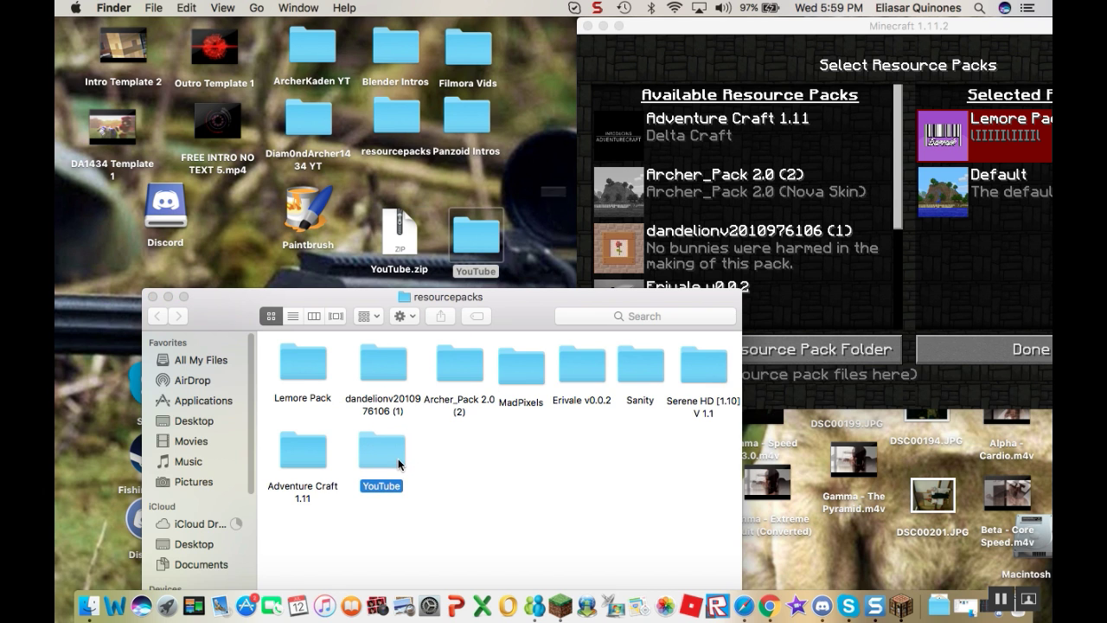
left_click(666, 230)
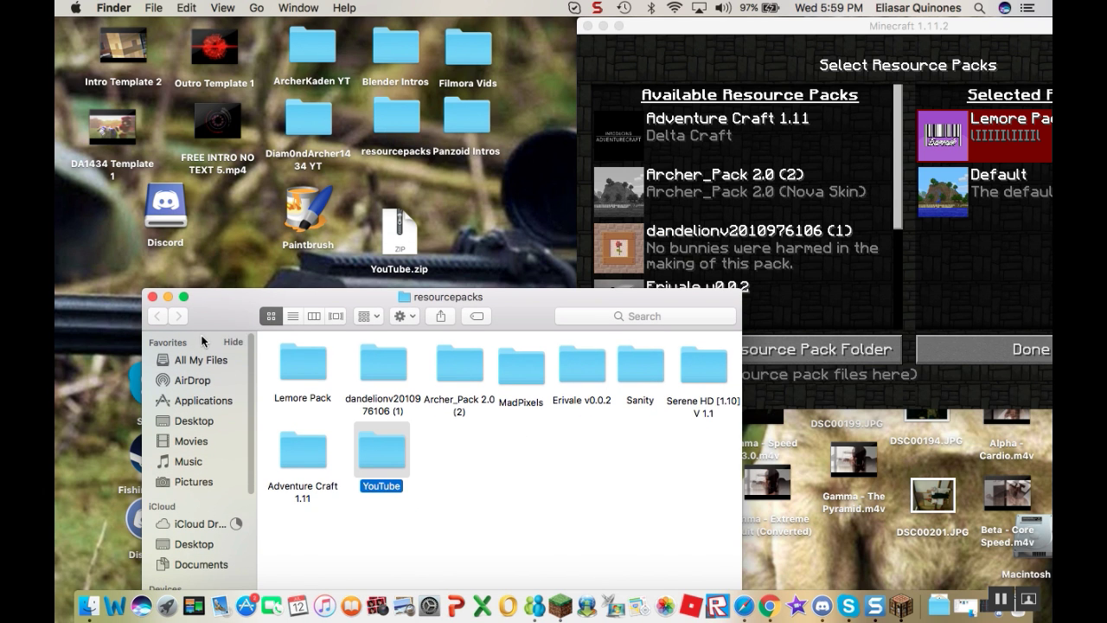
left_click(151, 298)
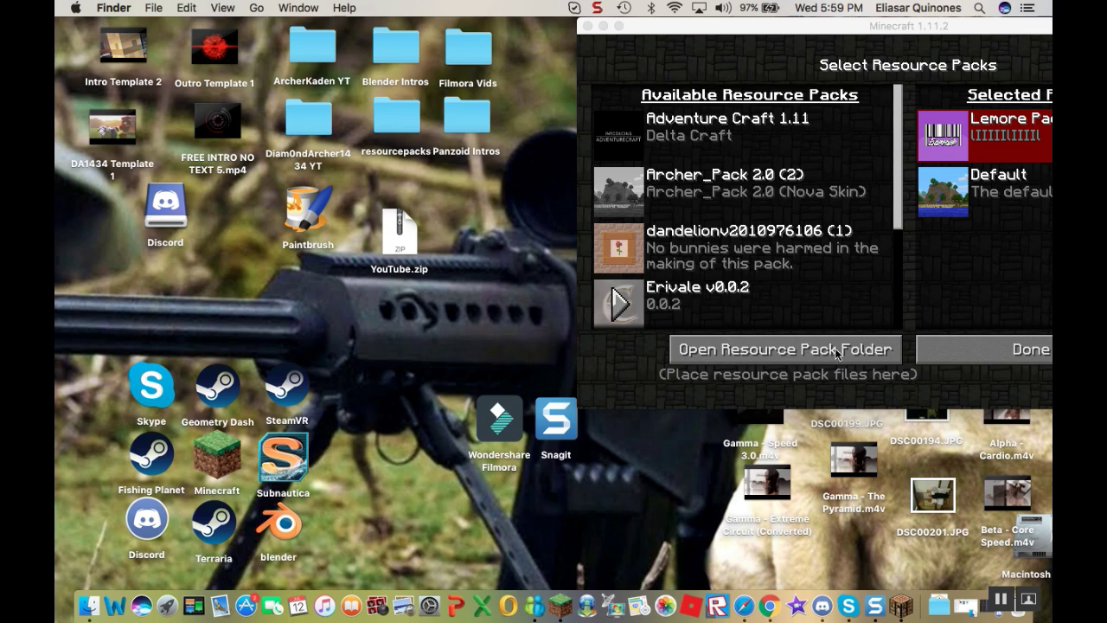
- Make Minecraft full screen and reopen Resource Packs to refresh the pack list
left_click(619, 26)
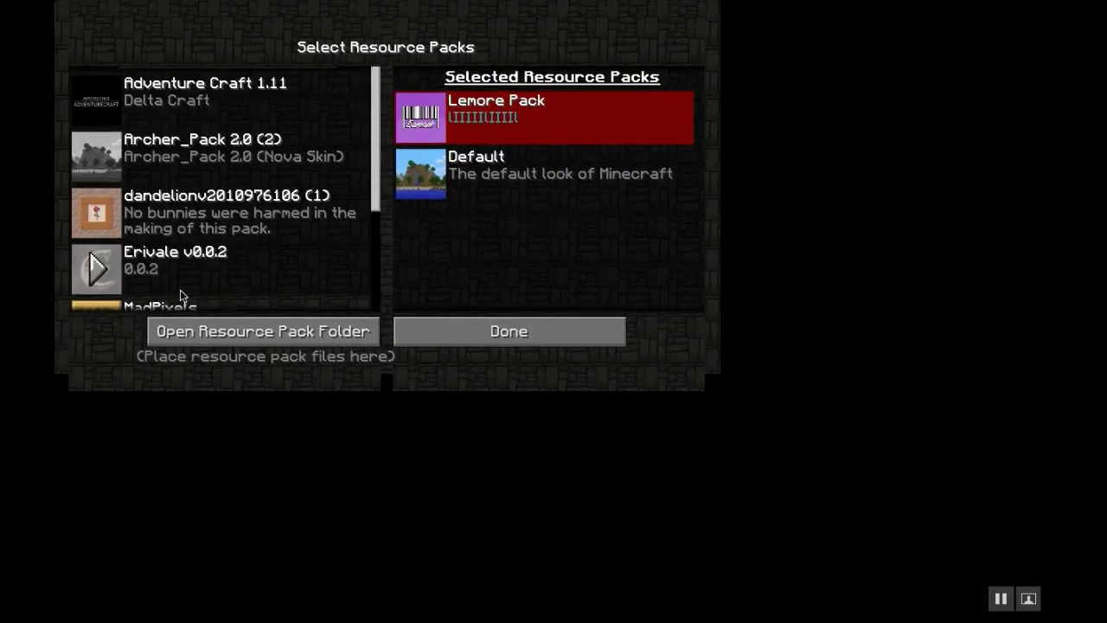
scroll(245, 297, "down", 2)
scroll(251, 311, "down", 3)
scroll(257, 329, "up", 1)
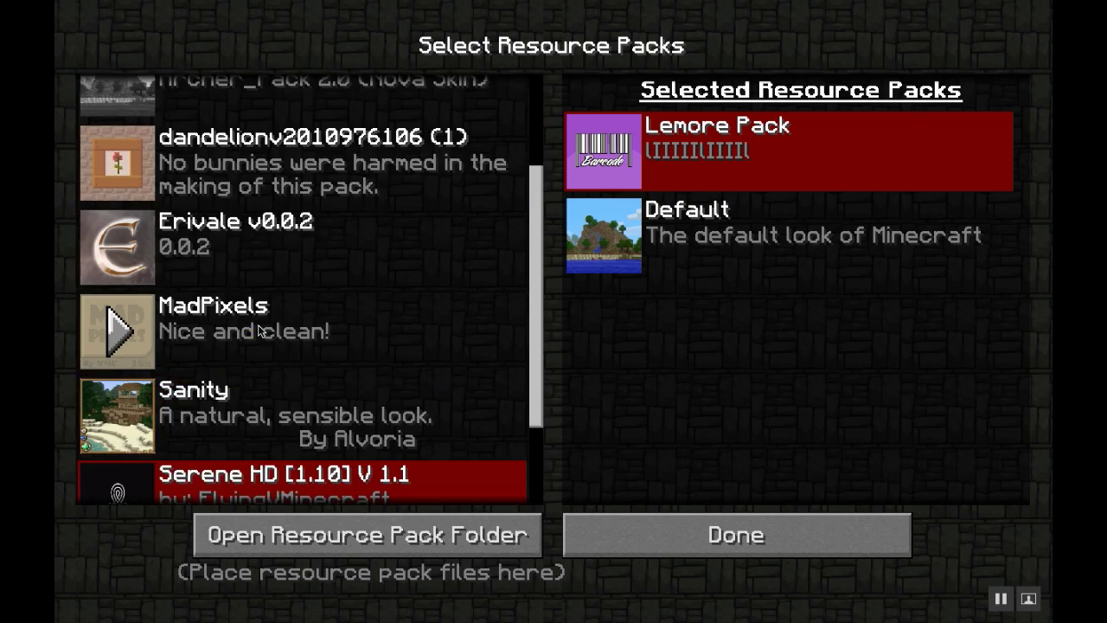
scroll(259, 346, "down", 1)
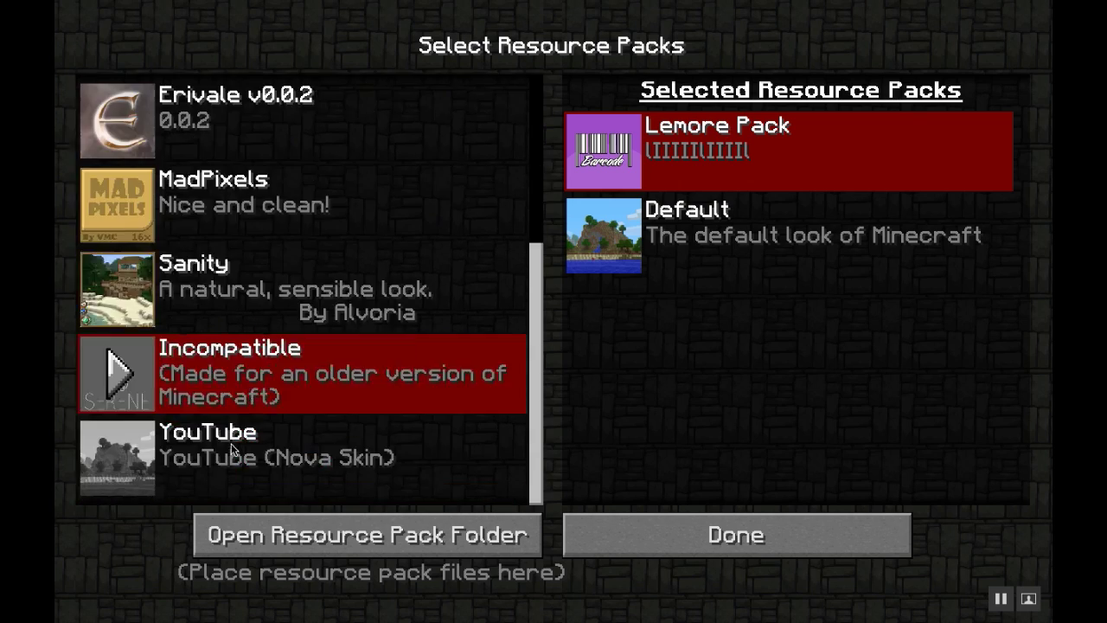
left_click(748, 551)
left_click(389, 400)
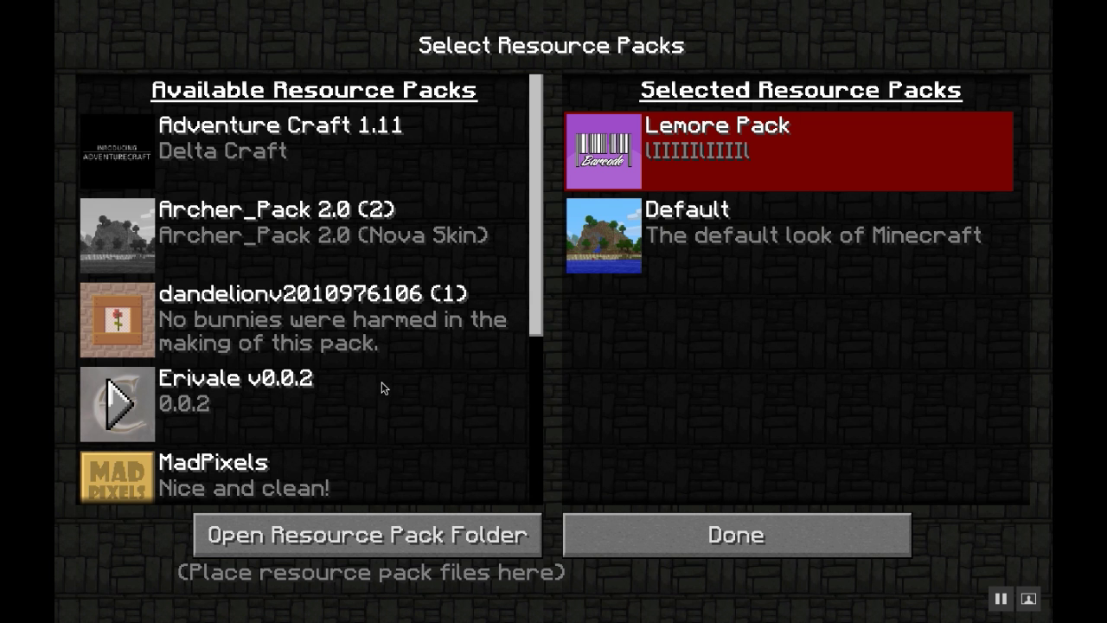
- Select the YouTube pack, remove Lemore Pack, and confirm with Done
scroll(383, 389, "down", 4)
mouse_move(113, 463)
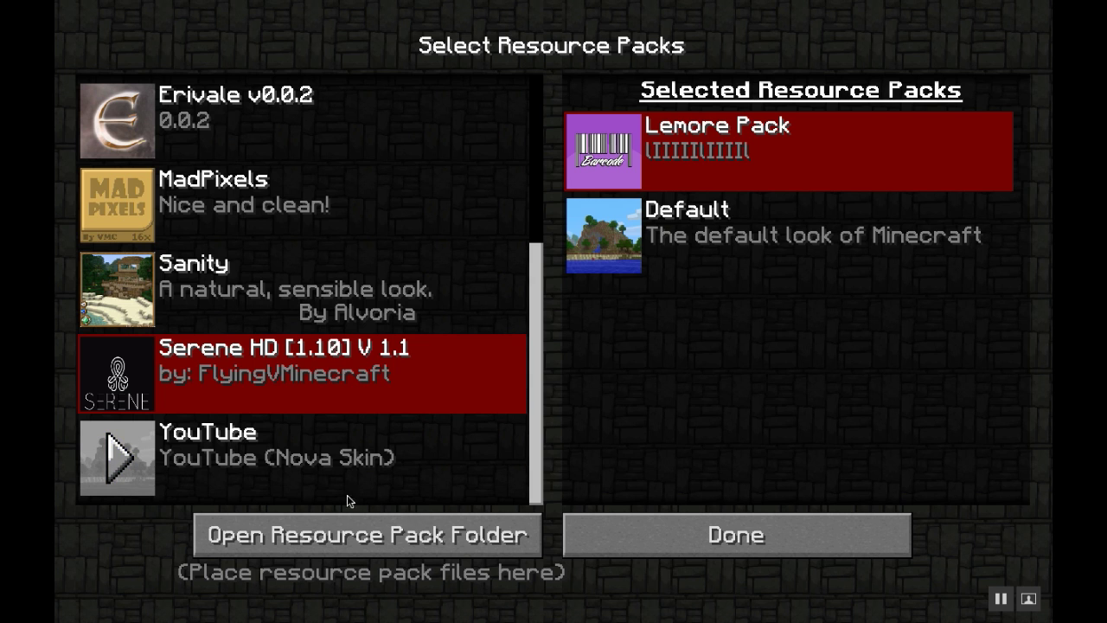
left_click(125, 466)
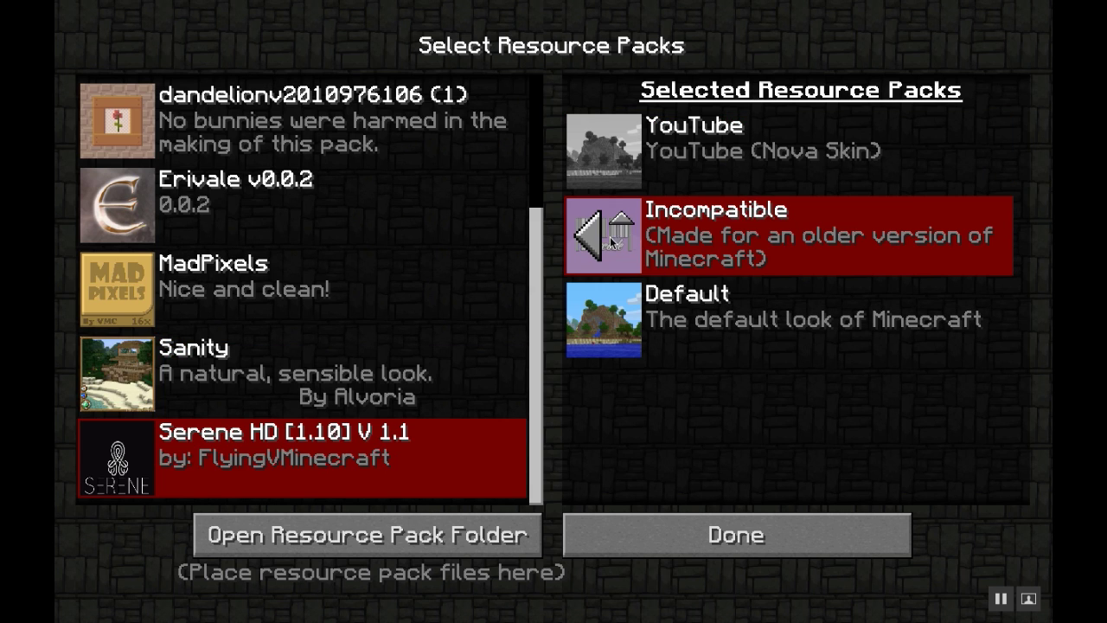
left_click(605, 238)
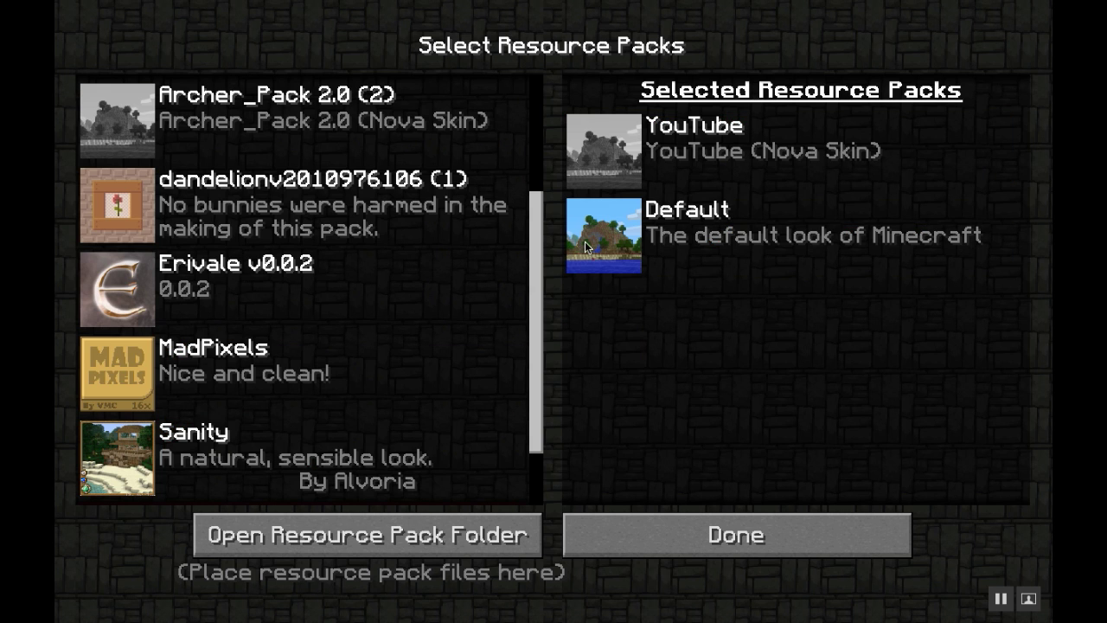
left_click(649, 493)
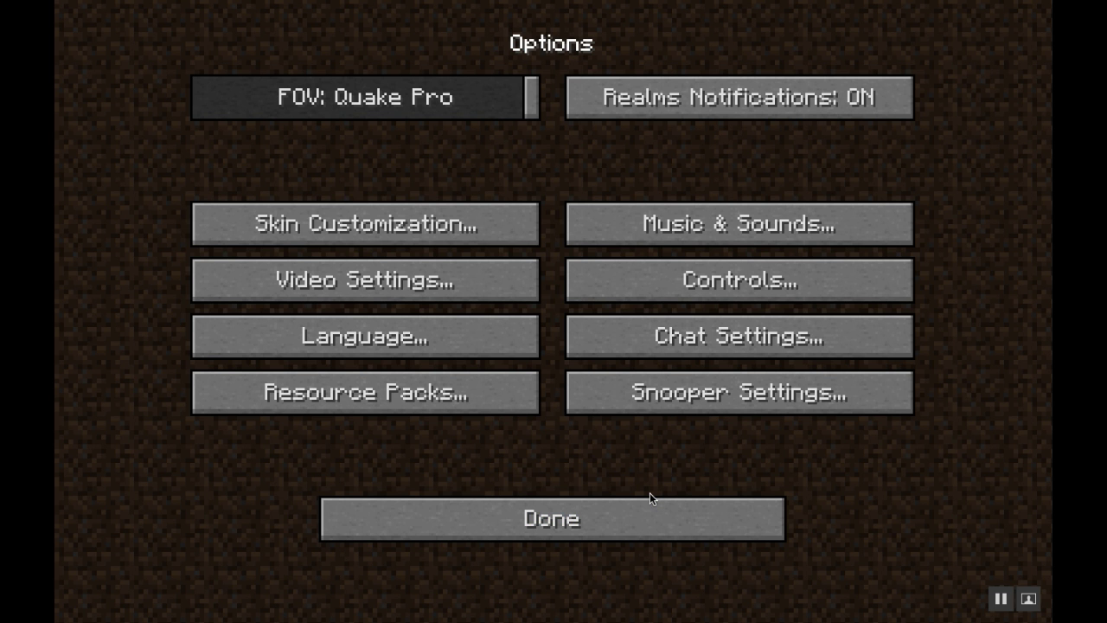
- Return to the world and open the creative inventory's Foodstuffs tab
left_click(645, 501)
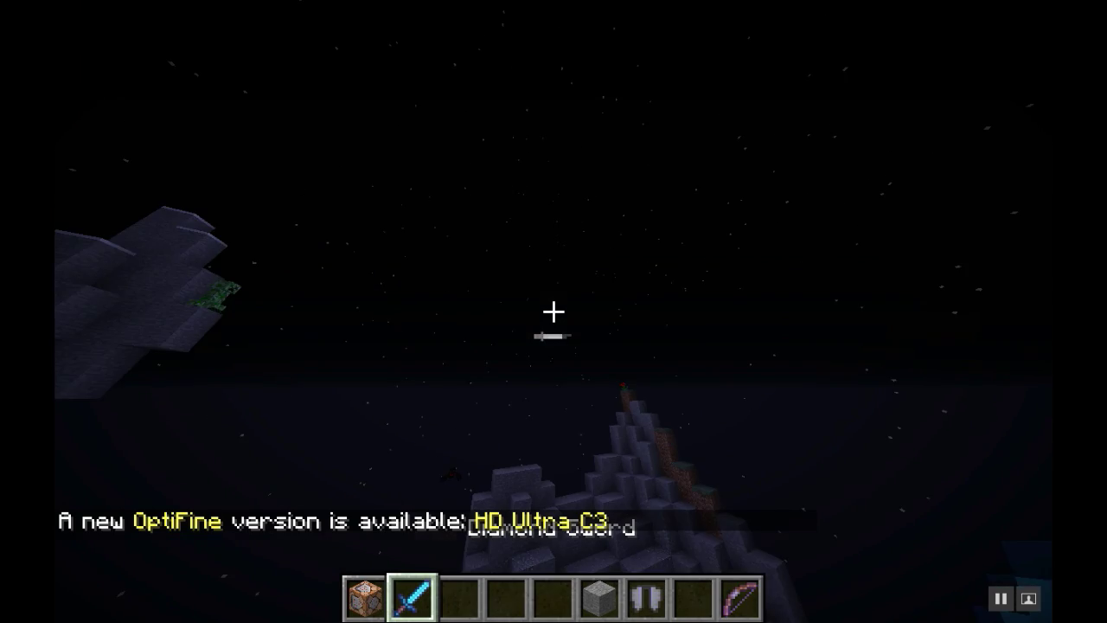
key("w")
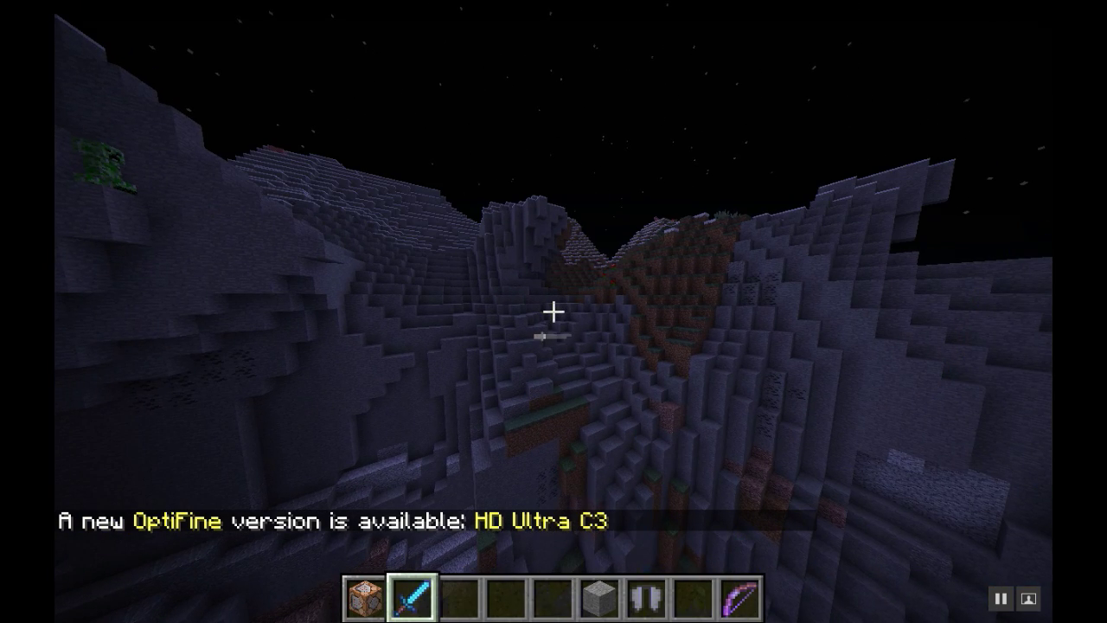
key("e")
left_click(426, 126)
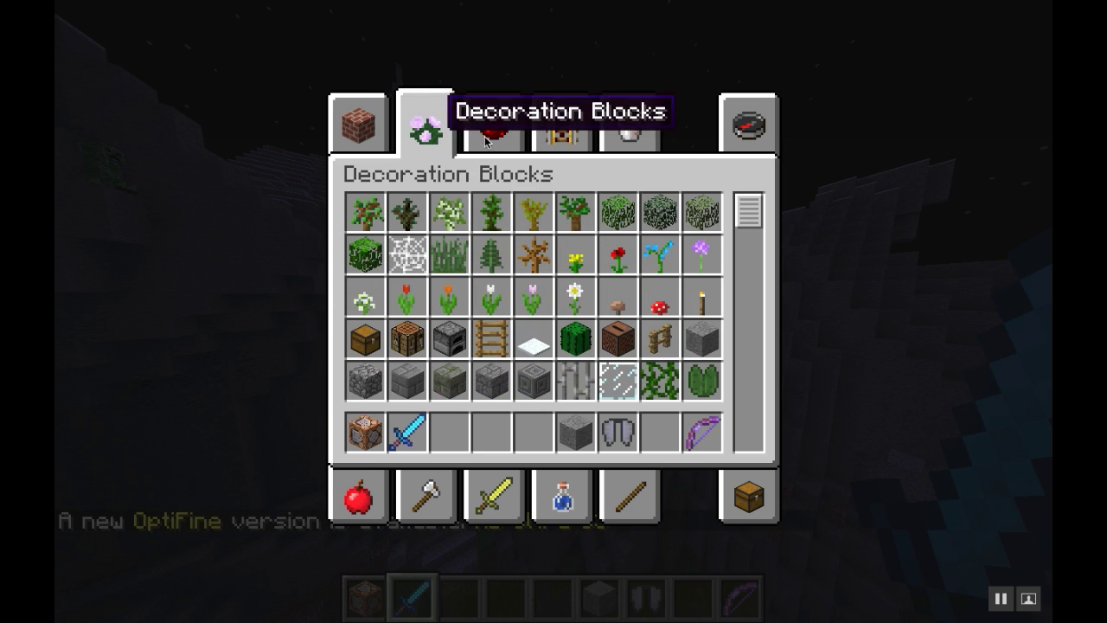
left_click(495, 143)
left_click(560, 125)
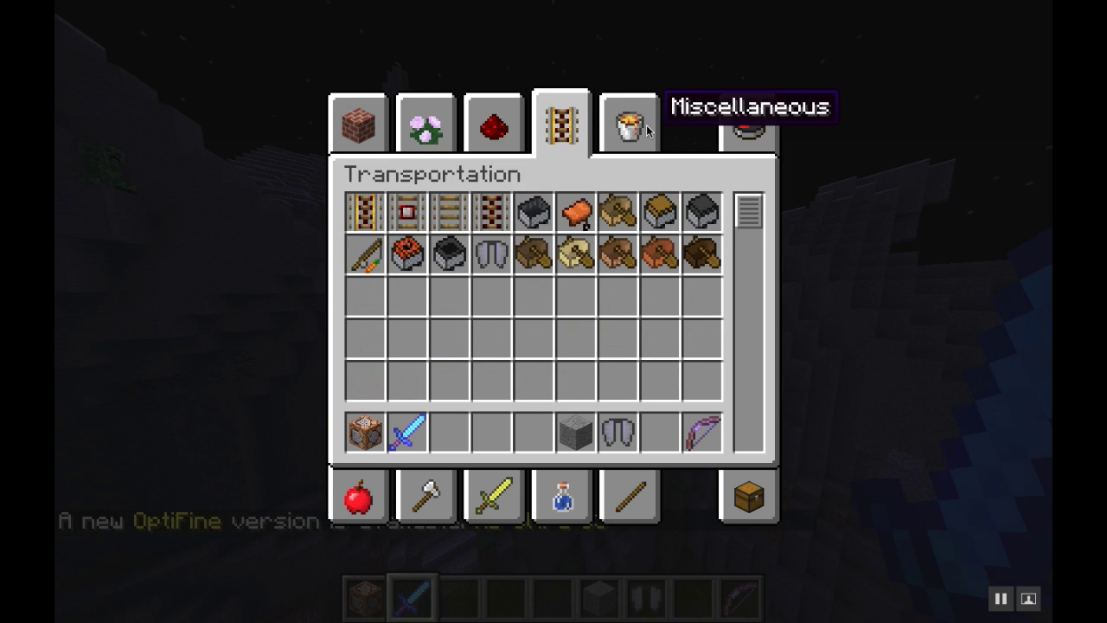
left_click(628, 126)
scroll(618, 346, "down", 4)
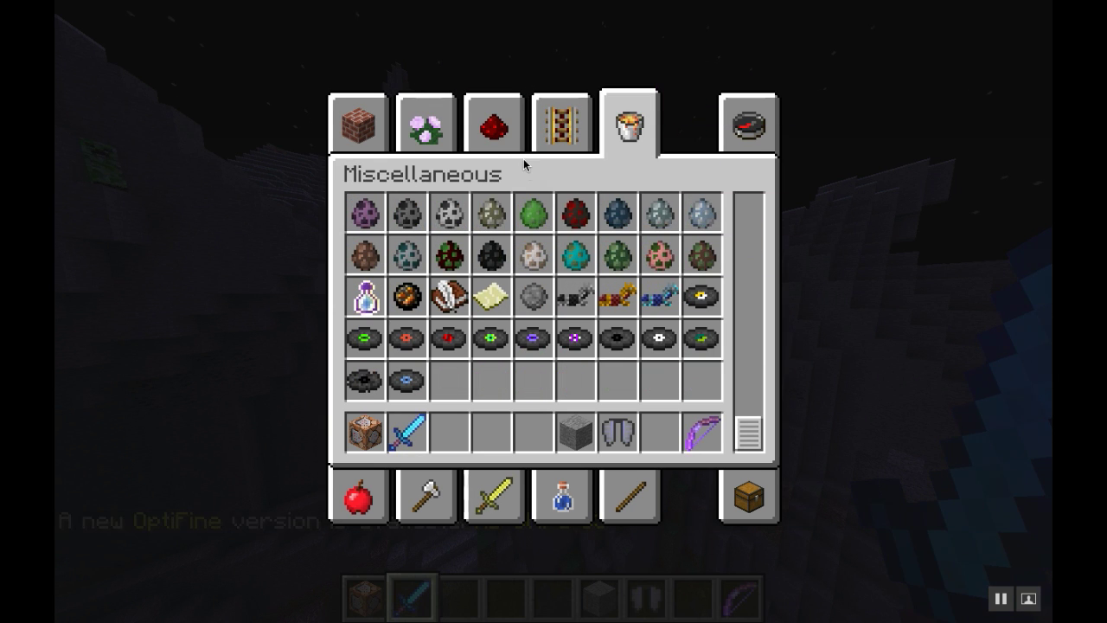
left_click(358, 495)
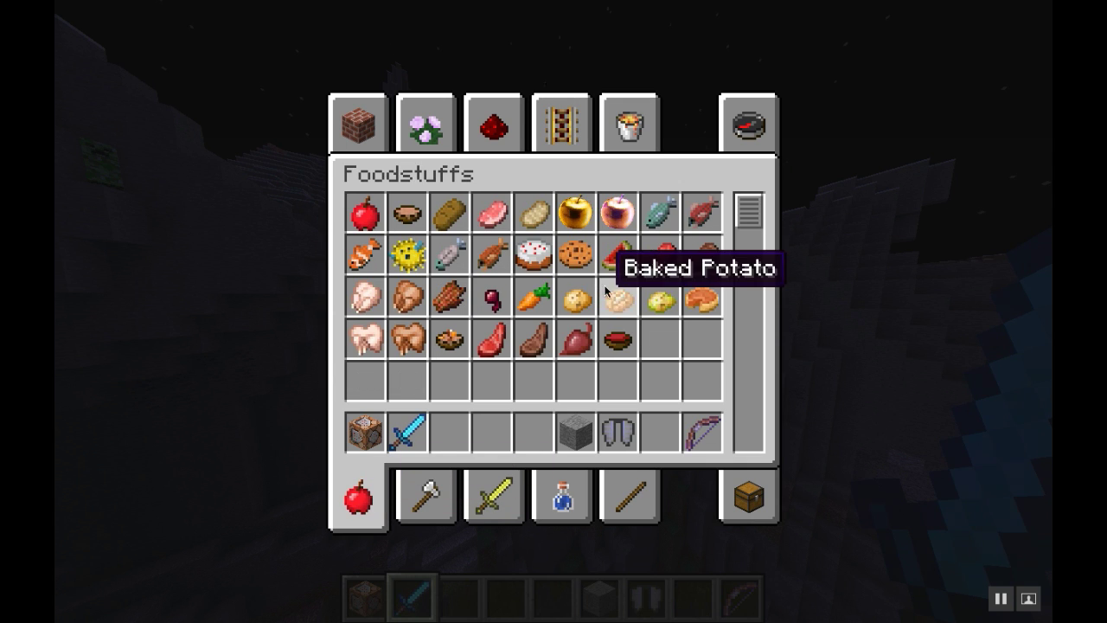
- Put the Golden Apple in hotbar slot 3 and the enchanted golden apple in slot 4
left_click(575, 212)
left_click(449, 432)
left_click(618, 212)
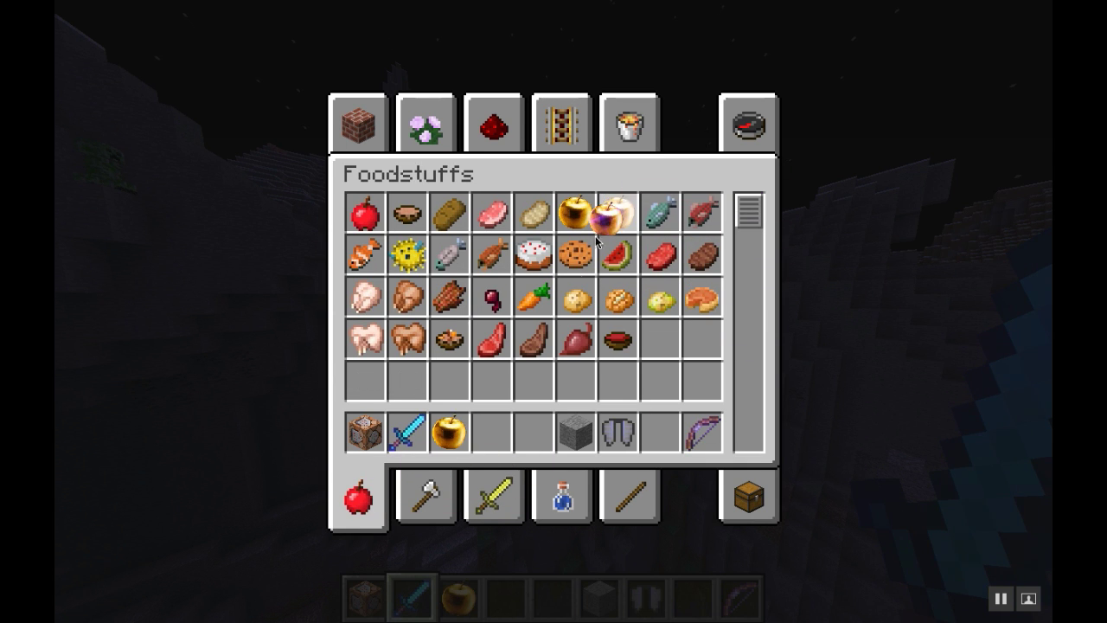
left_click(491, 432)
- Hold the enchanted golden apple from slot 4 and view the player in third person with F5
key("e")
key("4")
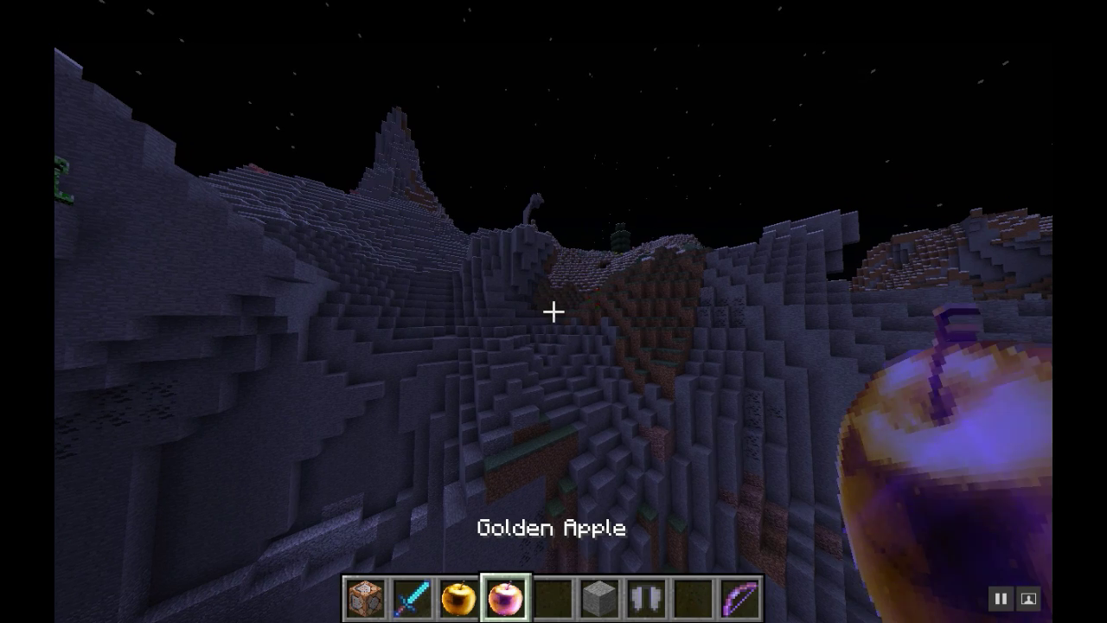
key("F5")
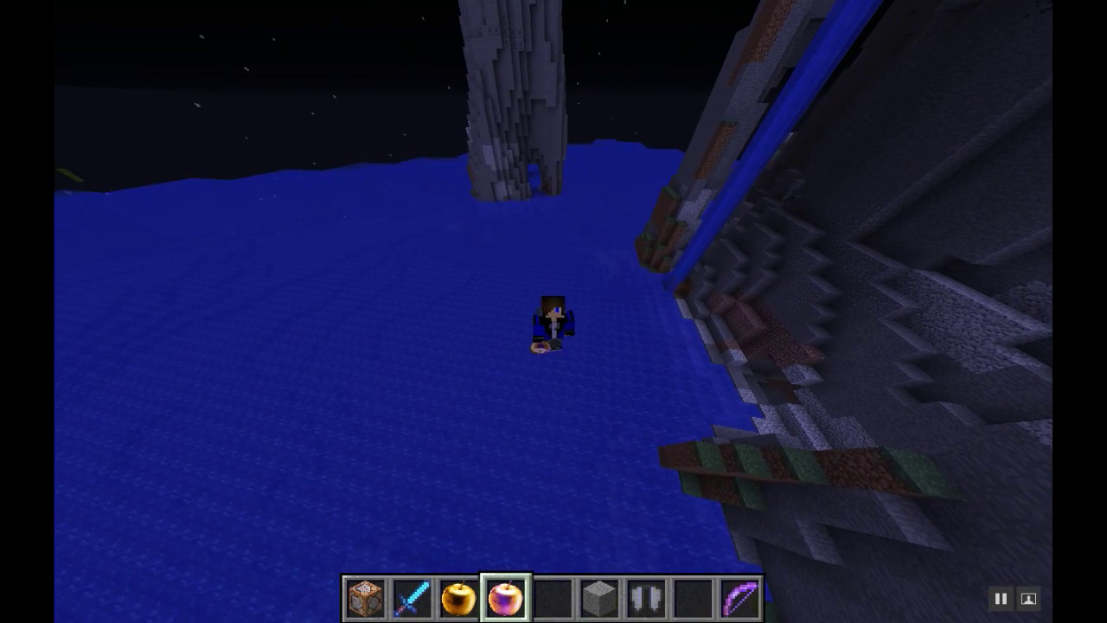
scroll(553, 311, "down", 3)
scroll(553, 311, "up", 1)
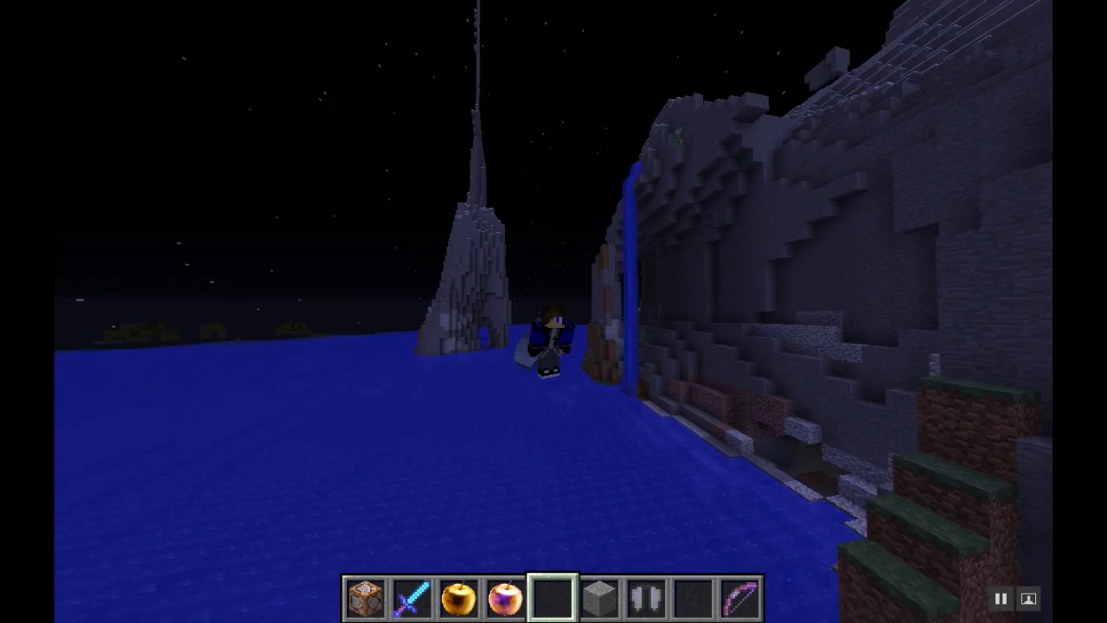